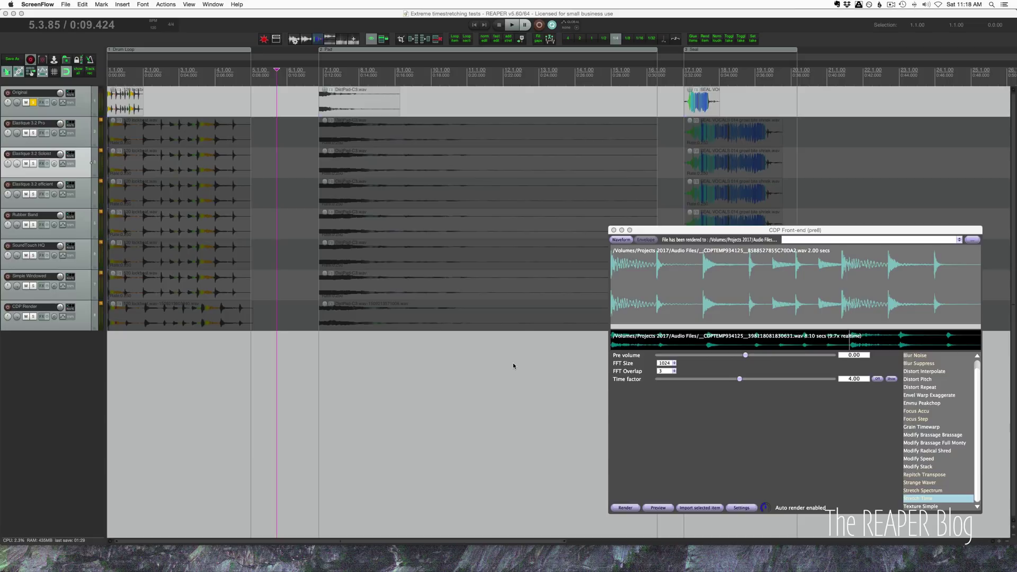
# - Open the item properties of the drum loop on the Elastique 3.2 Pro track, check its stretch mode, and close them
pyautogui.moveTo(789, 230); pyautogui.dragTo(669, 169)
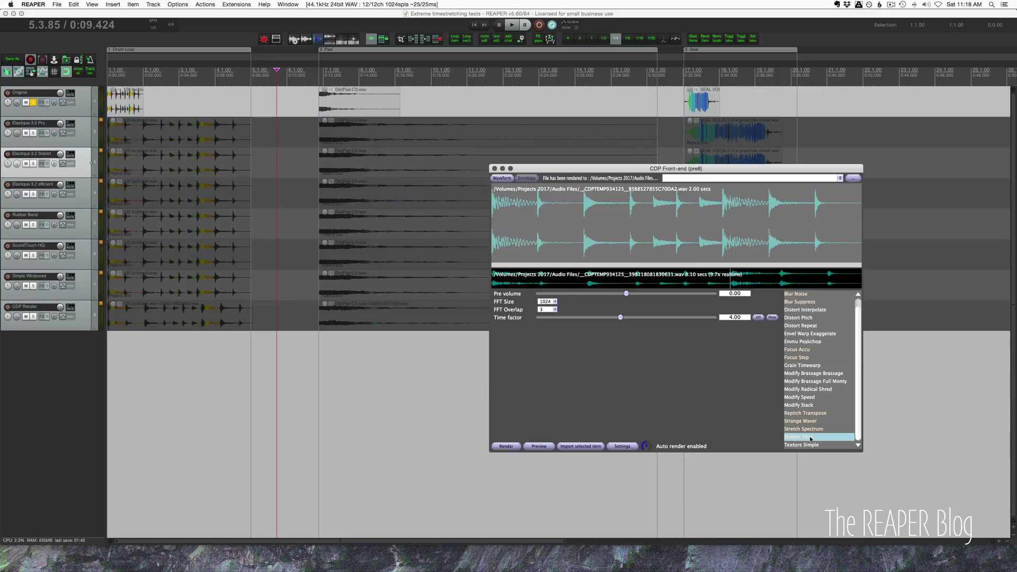
pyautogui.click(182, 223)
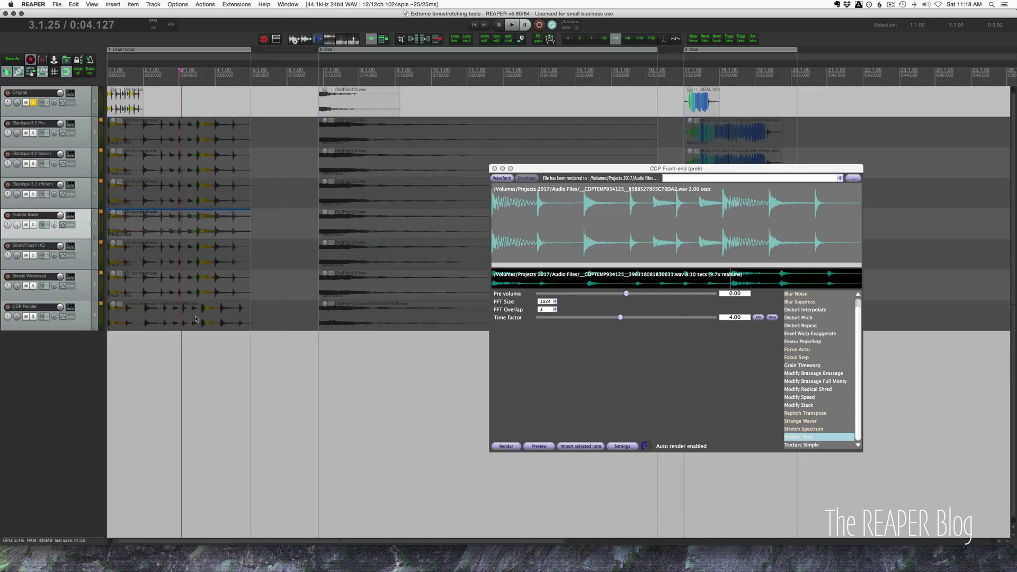
pyautogui.click(249, 134)
pyautogui.doubleClick(226, 133)
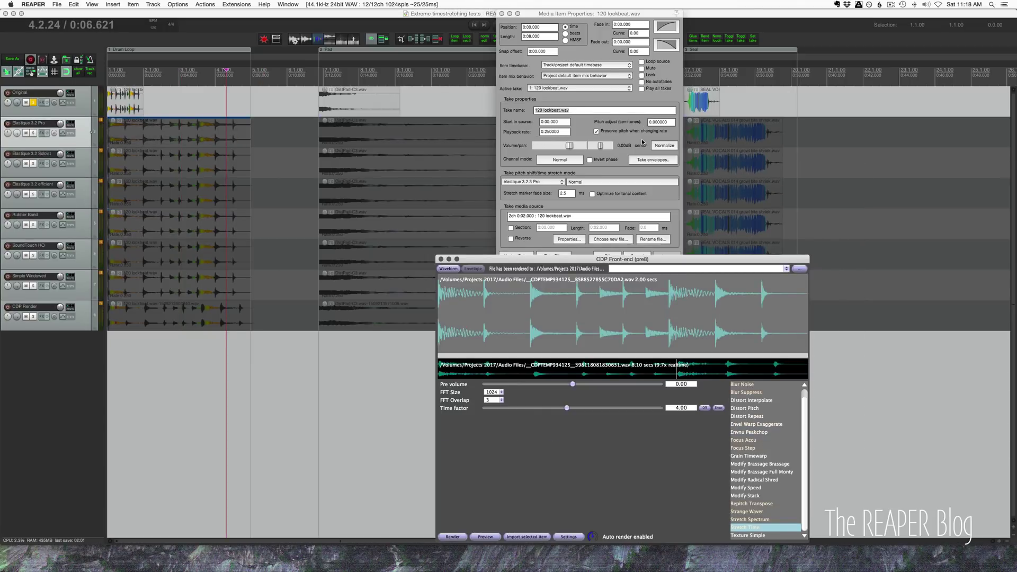
pyautogui.moveTo(583, 13); pyautogui.dragTo(369, 16)
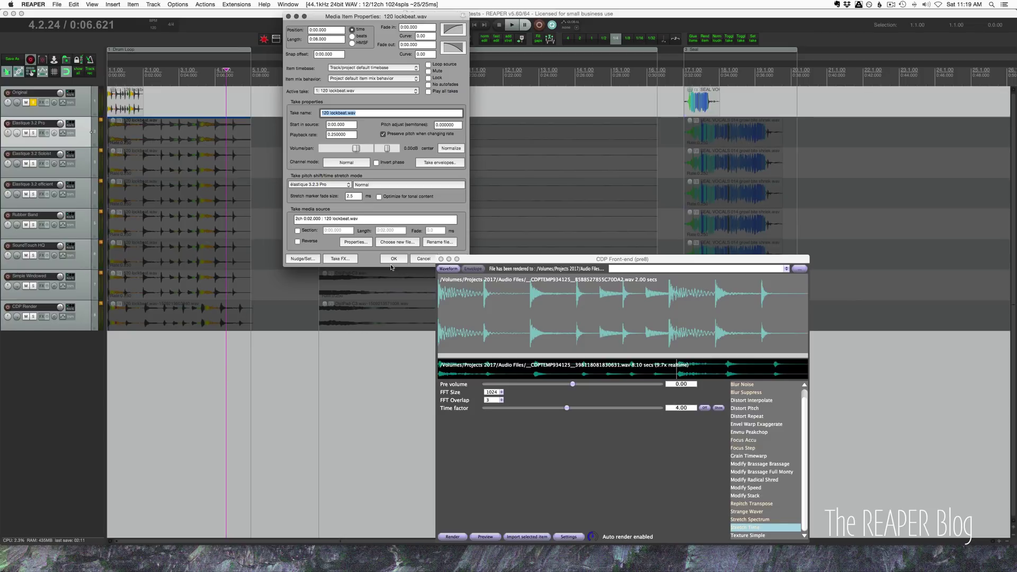
pyautogui.click(394, 259)
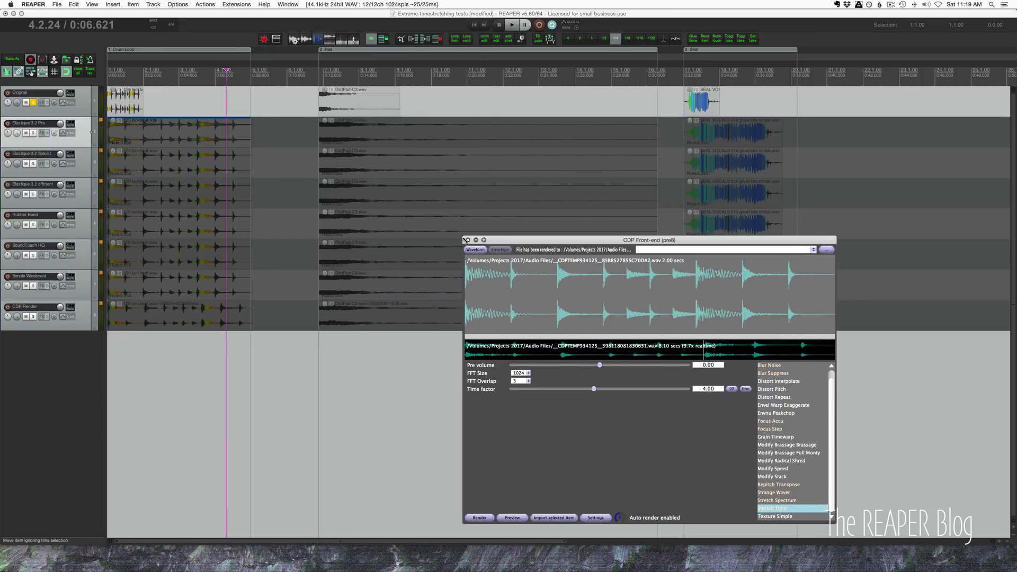
# - Close the CDP Front-end window
pyautogui.click(467, 240)
pyautogui.click(159, 152)
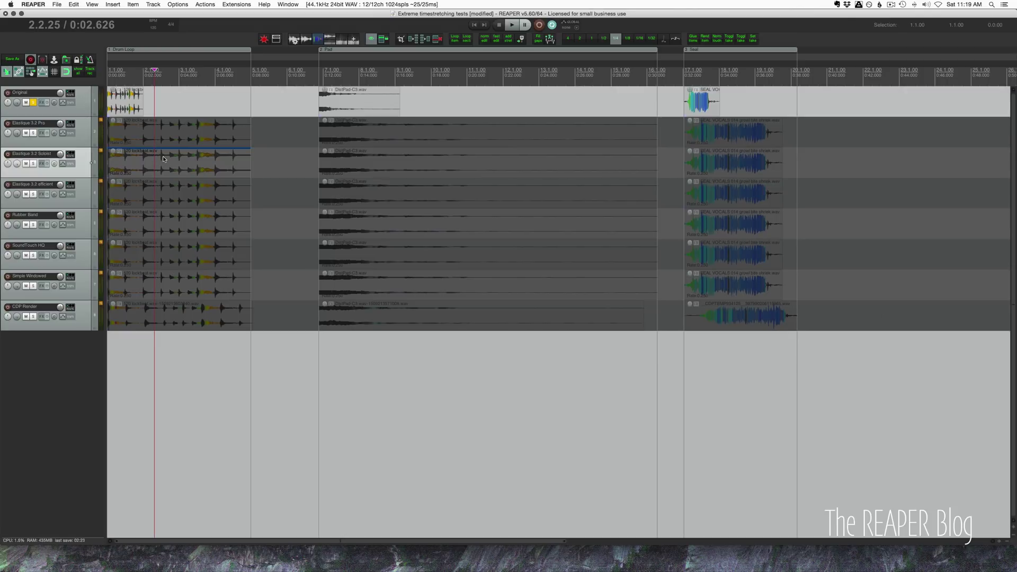
pyautogui.scroll(5, 163, 156)
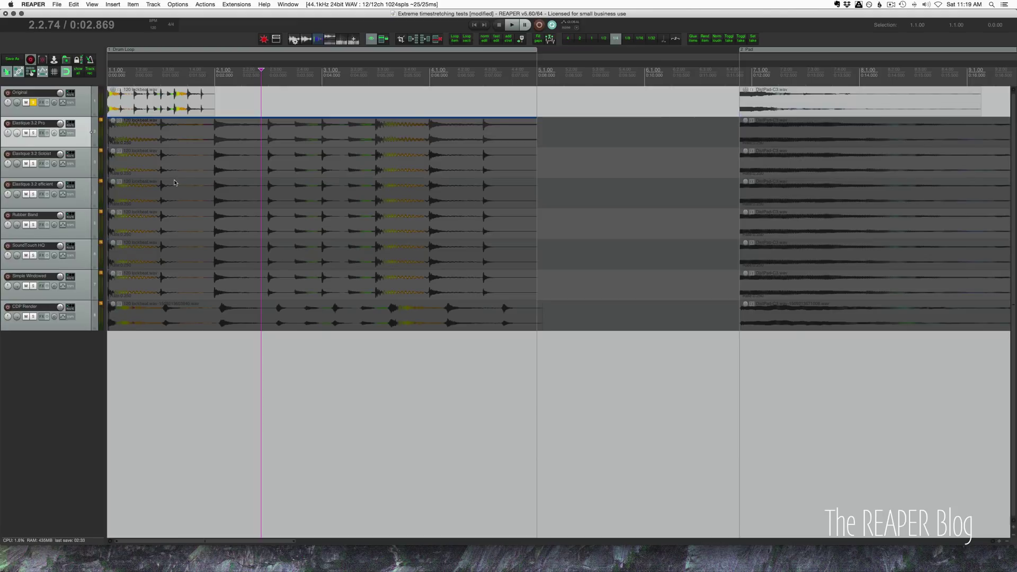
pyautogui.scroll(-2, 204, 192)
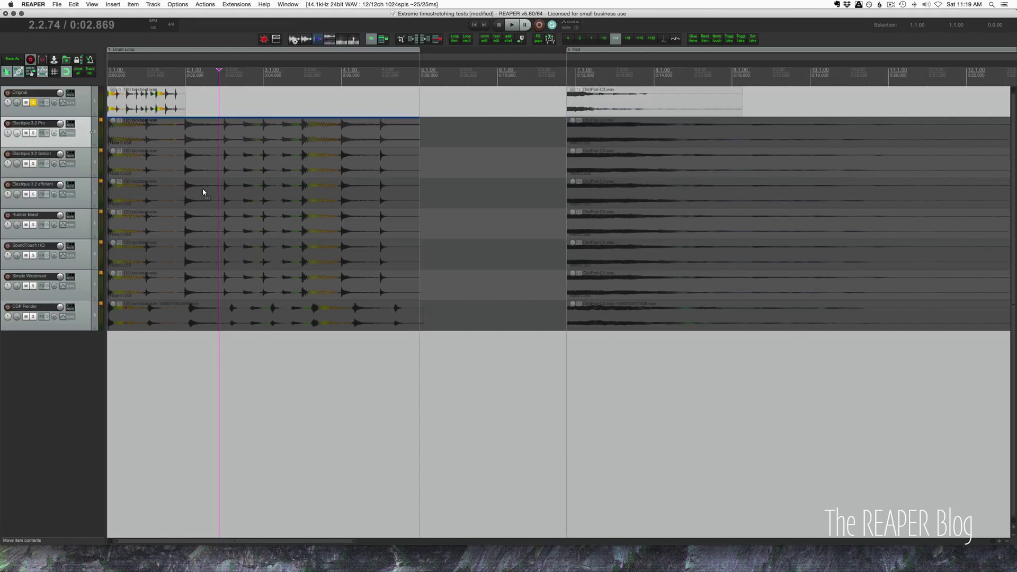
# - Play the unstretched drum loop on the Original track from the project start, and stop playback
pyautogui.click(221, 108)
pyautogui.press('Home')
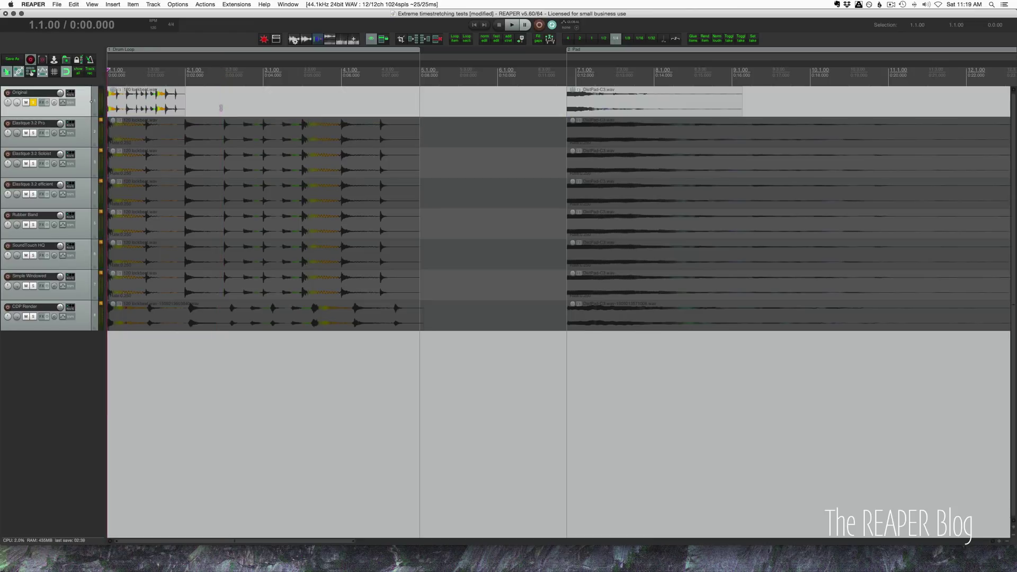
pyautogui.press('space')
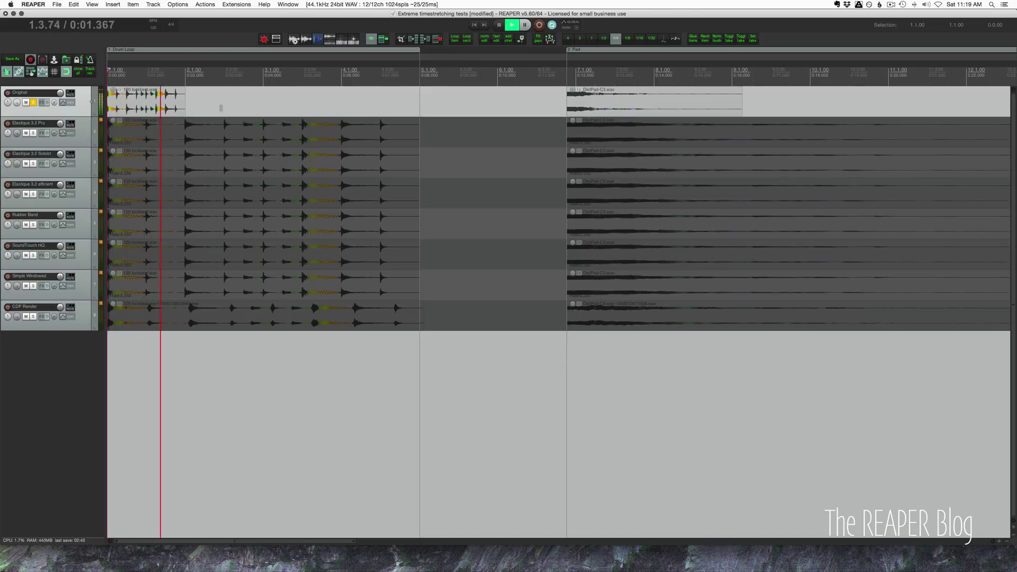
pyautogui.press('space')
# - Play the unstretched DistPad-C3.wav item on the Original track from its beginning
pyautogui.click(583, 98)
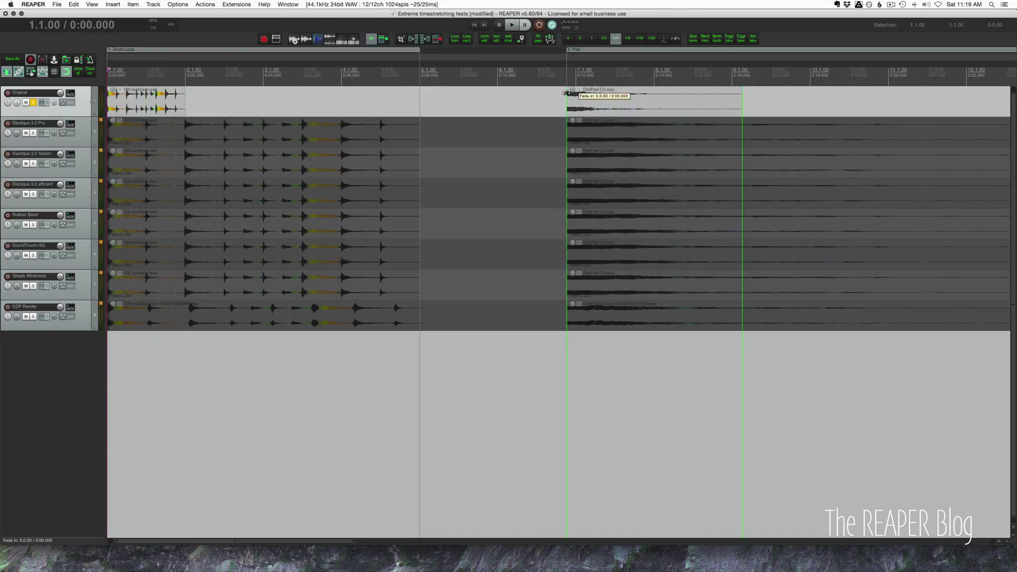
pyautogui.hscroll(5, 526, 140)
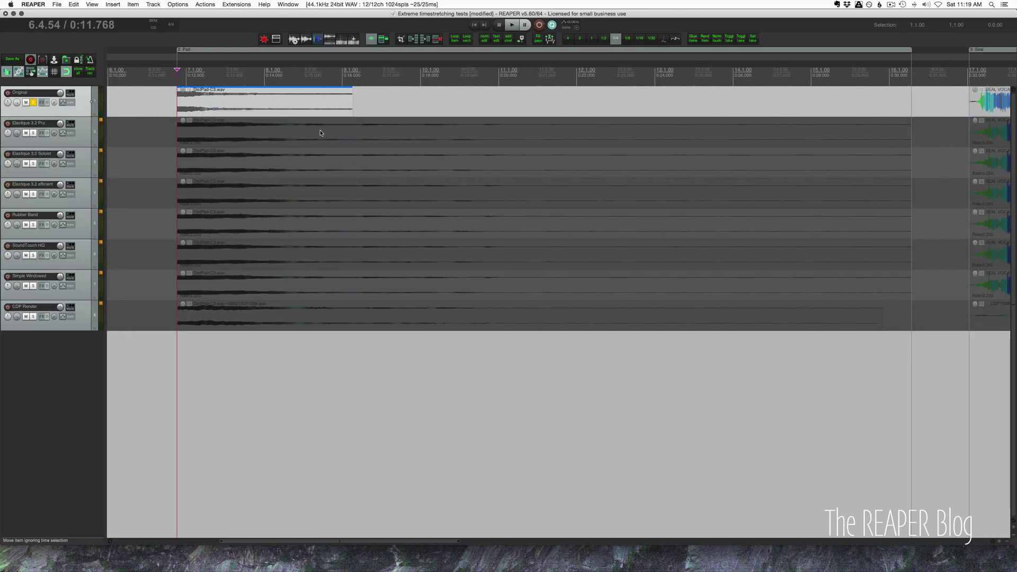
pyautogui.press('space')
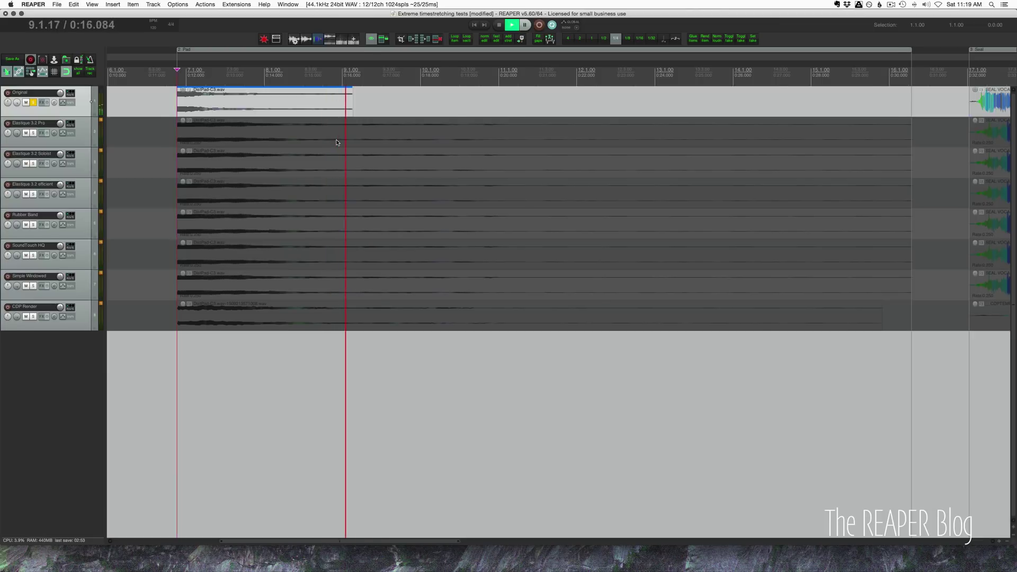
# - Jump to the Seal region, play the unstretched vocal on the Original track, and stop playback
pyautogui.press(']')
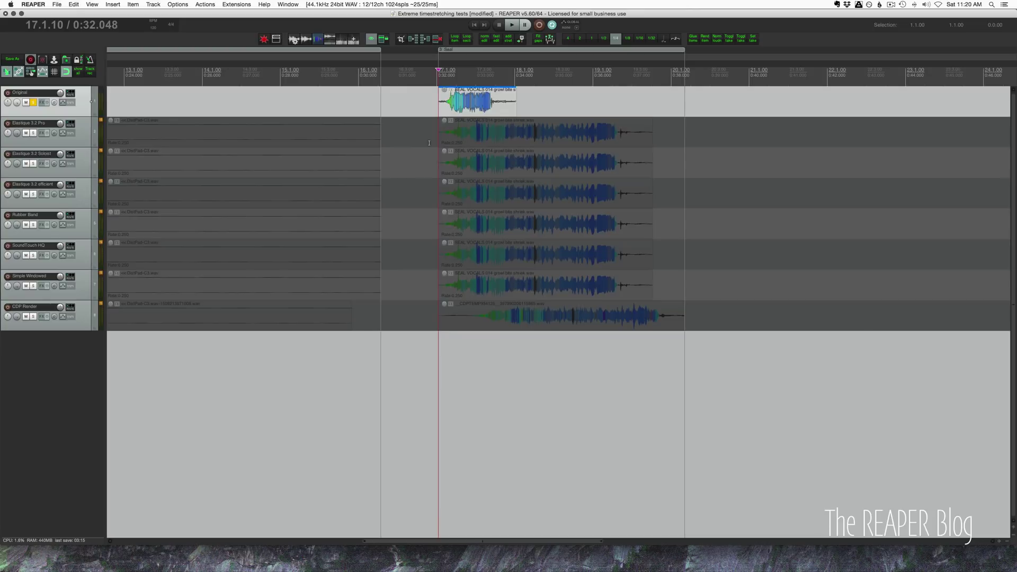
pyautogui.press('space')
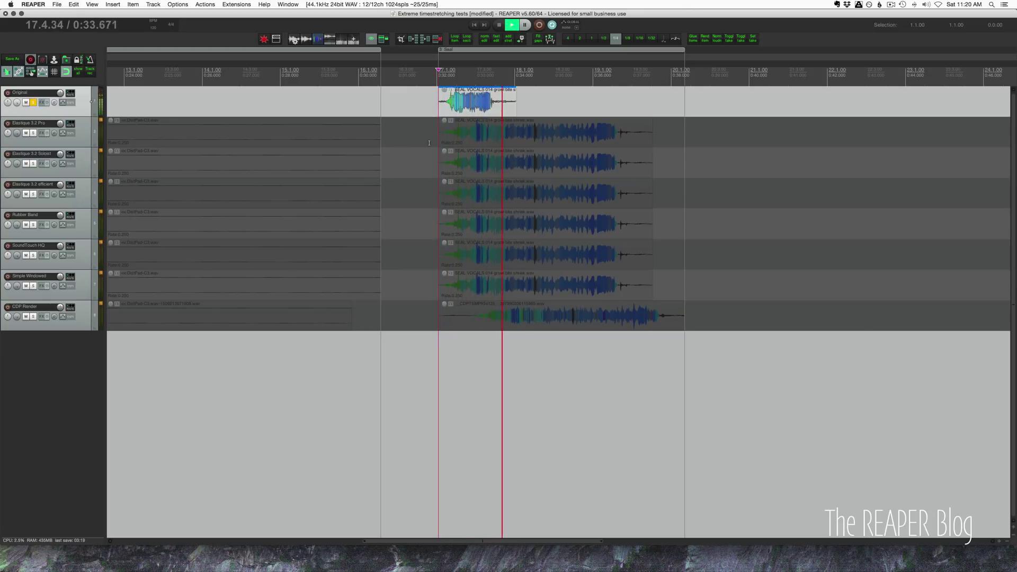
pyautogui.press('space')
# - Audition the soloed Elastique 3.2 Pro drum loop over a time selection from 1.1.00 to 5.1.00, and open its item properties
pyautogui.scroll(-5, 433, 153)
pyautogui.press('Home')
pyautogui.scroll(8, 185, 171)
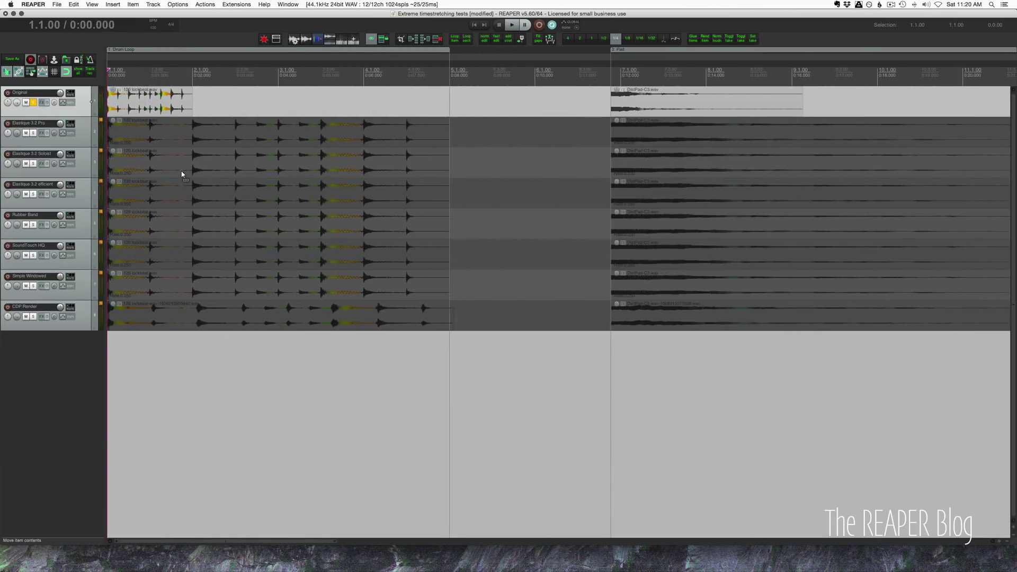
pyautogui.click(34, 133)
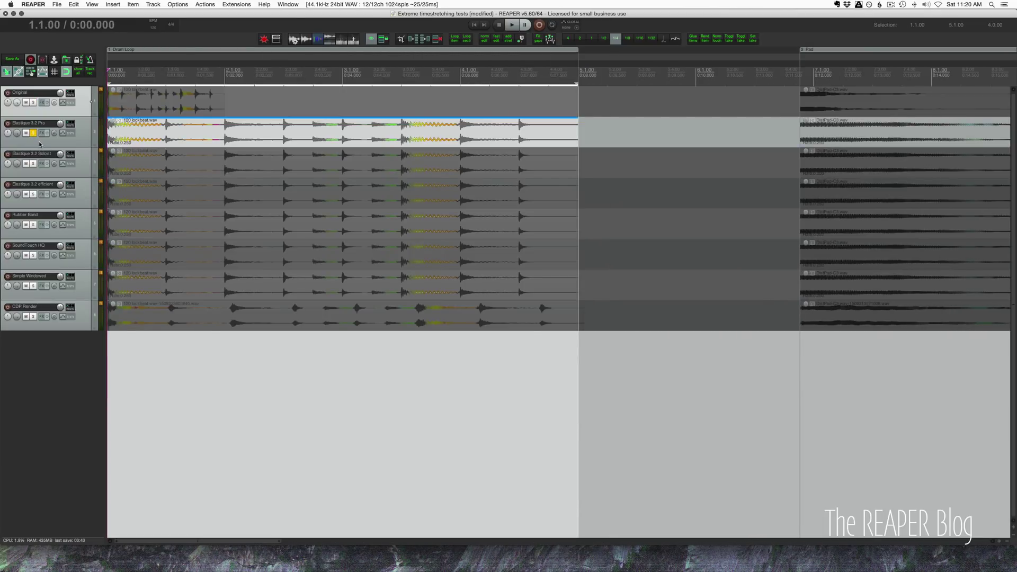
pyautogui.press('space')
pyautogui.press('F2')
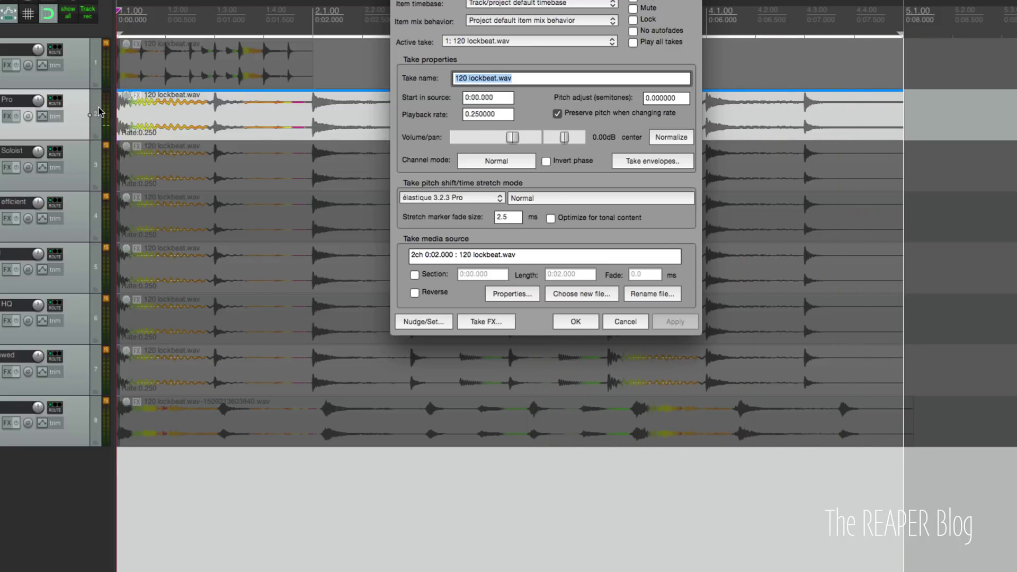
# - Solo the Elastique 3.2 Soloist track and play its stretched drum loop from the start with its properties shown
pyautogui.click(82, 168)
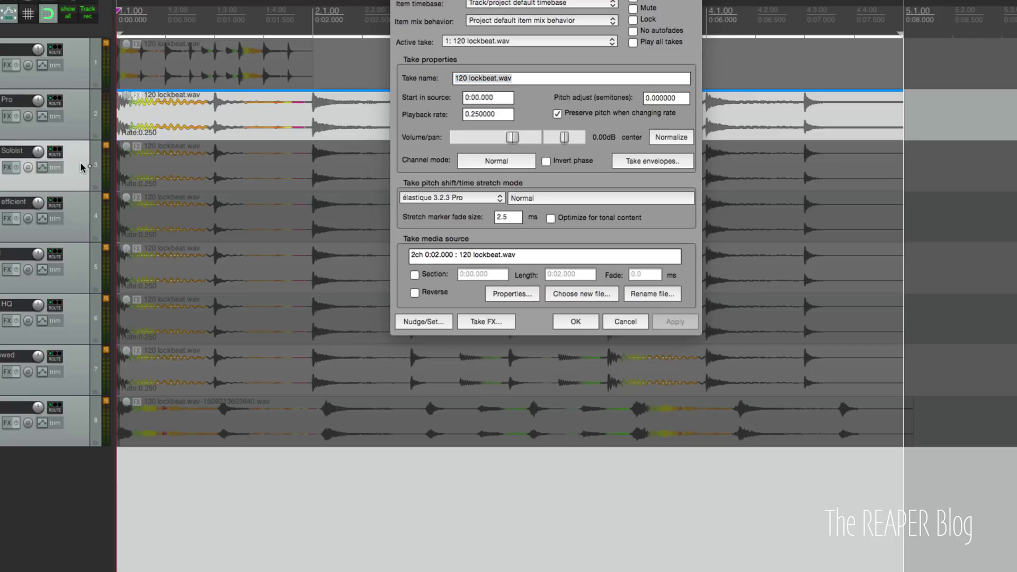
pyautogui.click(147, 174)
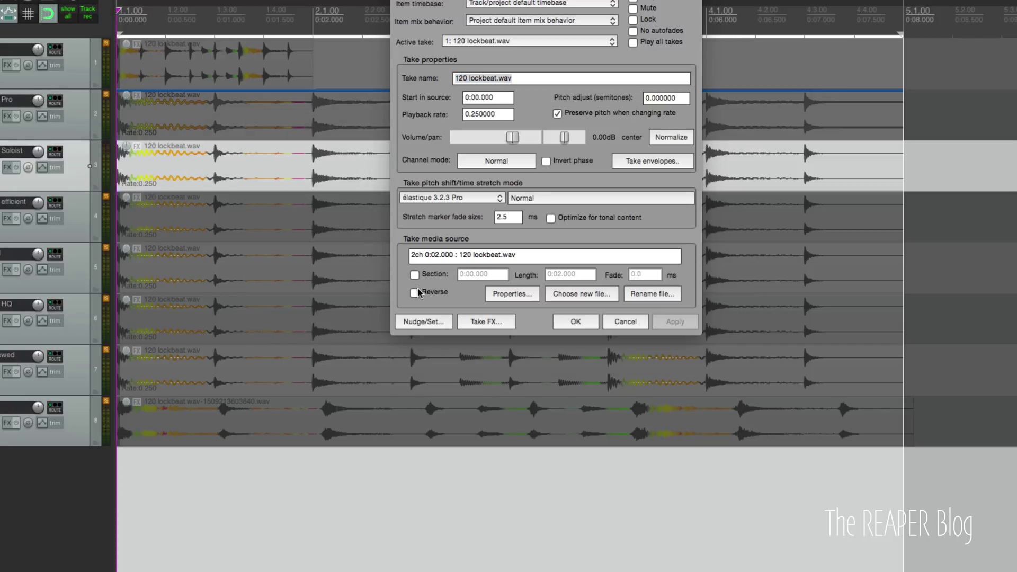
pyautogui.click(185, 171)
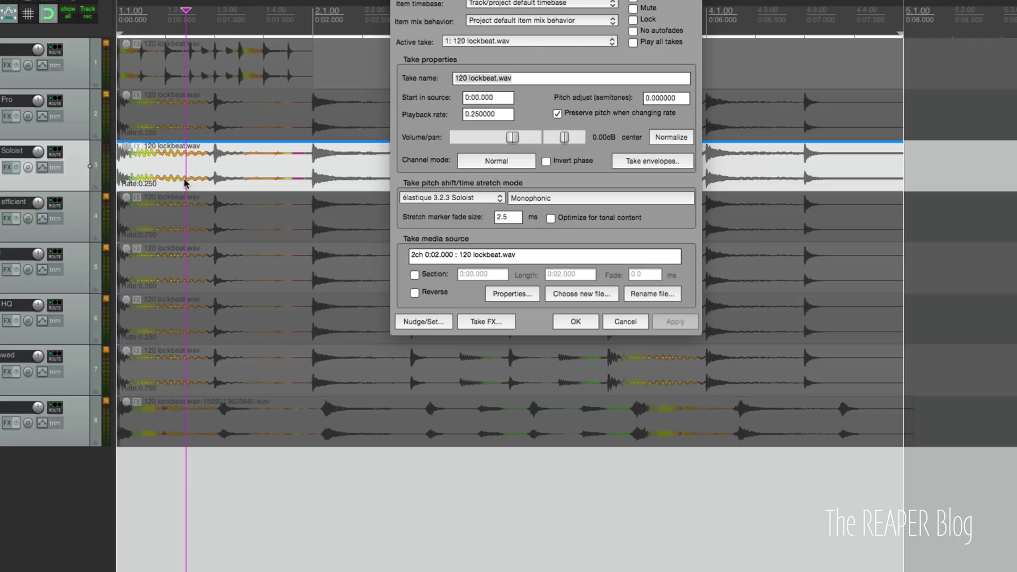
pyautogui.press('Home')
pyautogui.press('space')
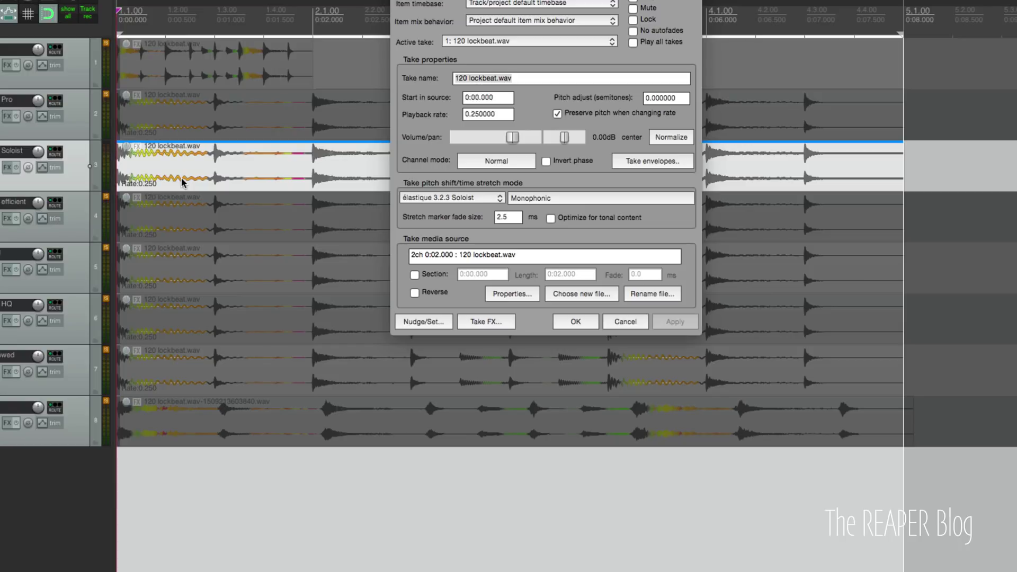
# - Solo the Elastique 3.2 efficient track, show its drum loop's properties, and play the loop from the start
pyautogui.click(79, 208)
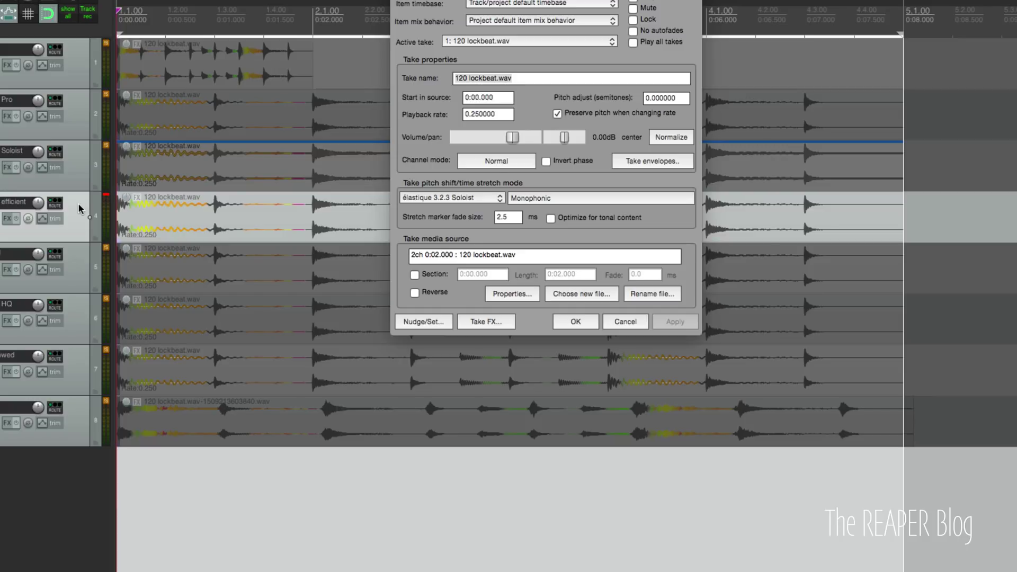
pyautogui.click(118, 202)
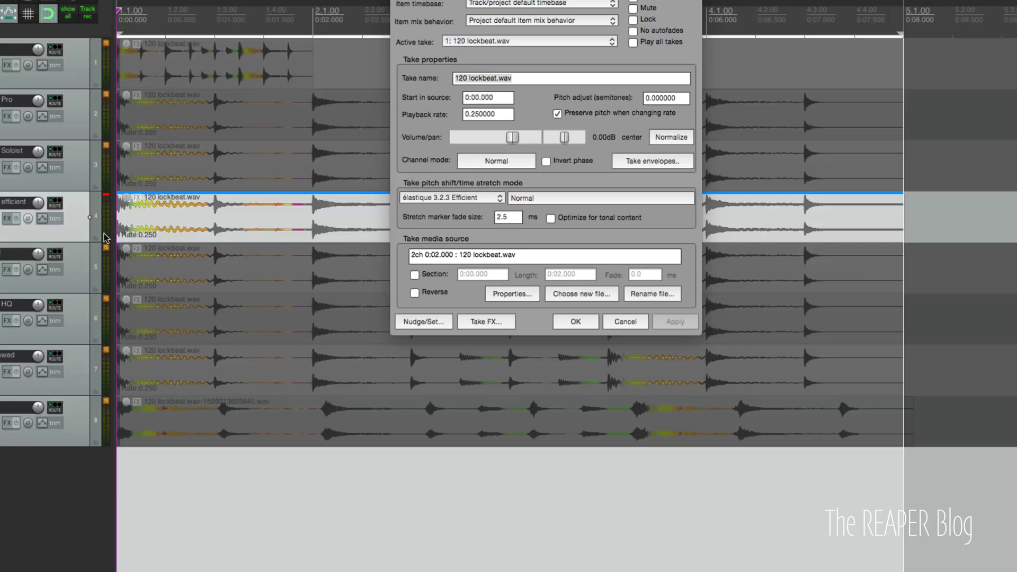
pyautogui.click(519, 193)
pyautogui.click(549, 194)
pyautogui.press('space')
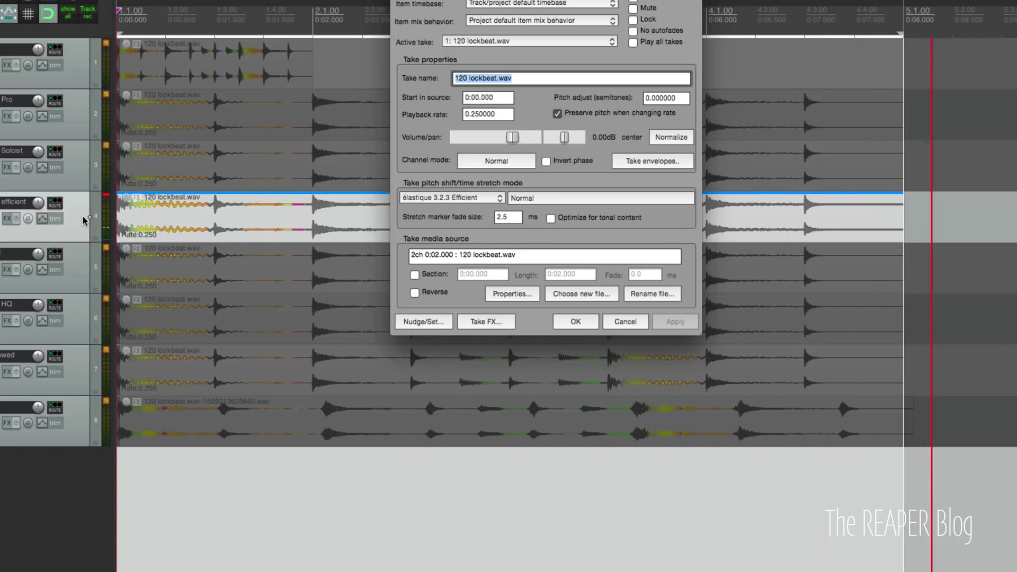
# - Solo the Rubber Band track, review its drum loop's stretch mode parameters, and play the loop from the start
pyautogui.click(79, 261)
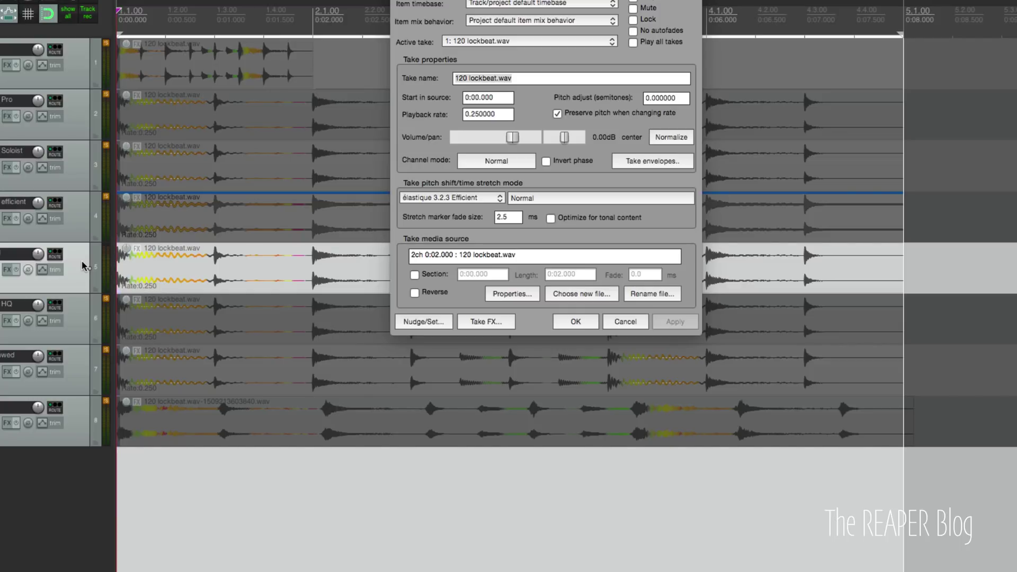
pyautogui.click(194, 266)
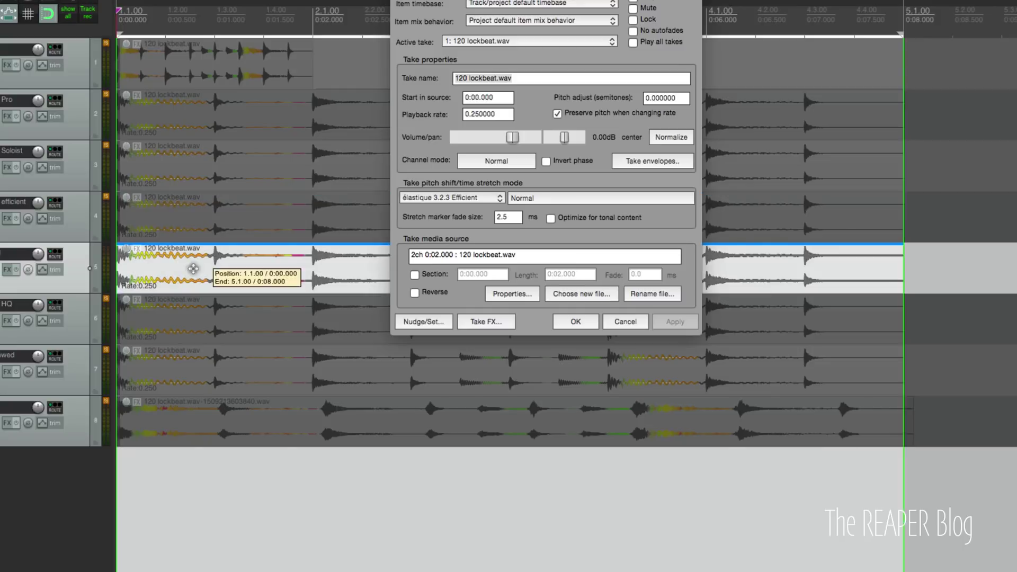
pyautogui.click(546, 199)
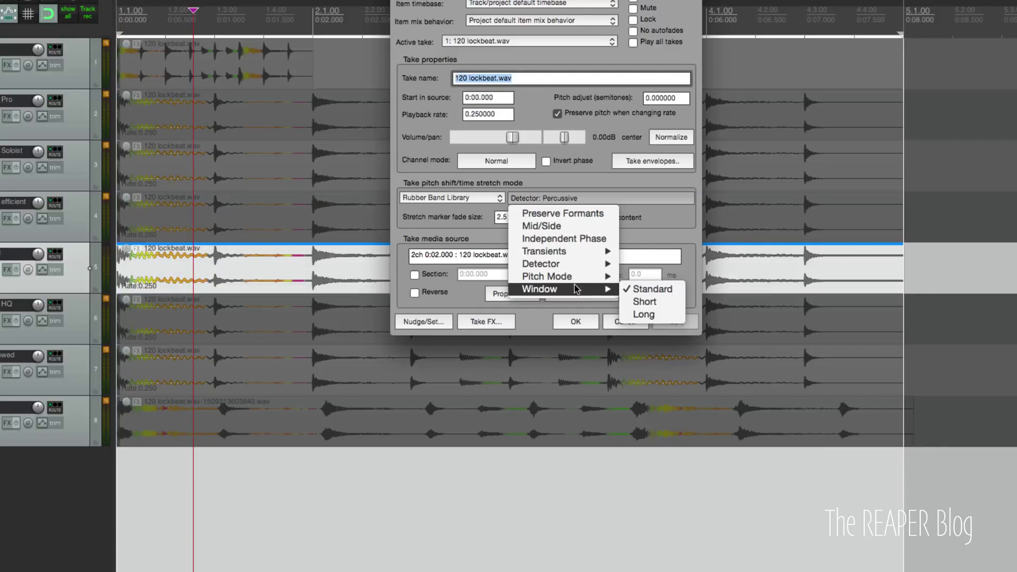
pyautogui.click(645, 221)
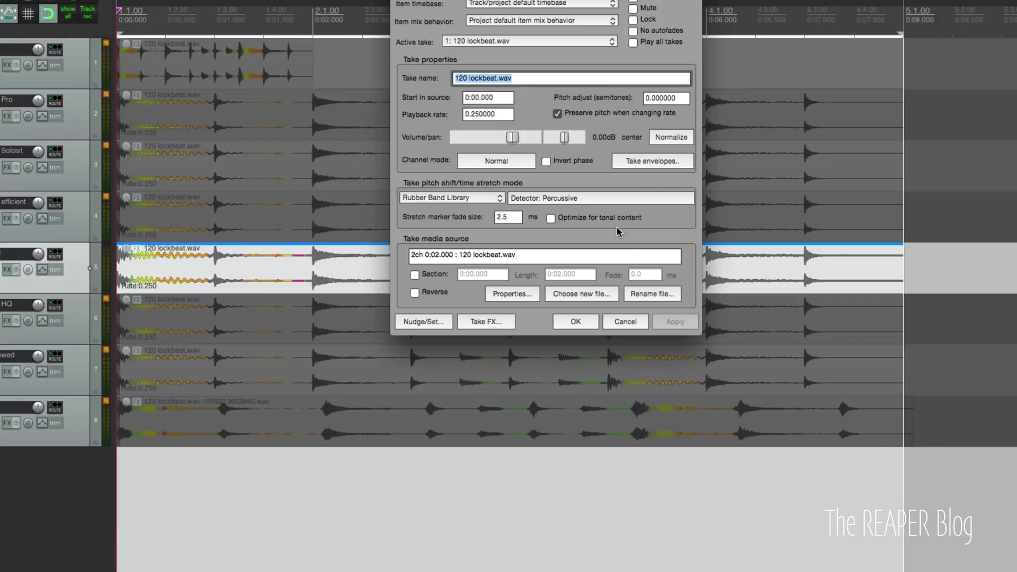
pyautogui.click(563, 206)
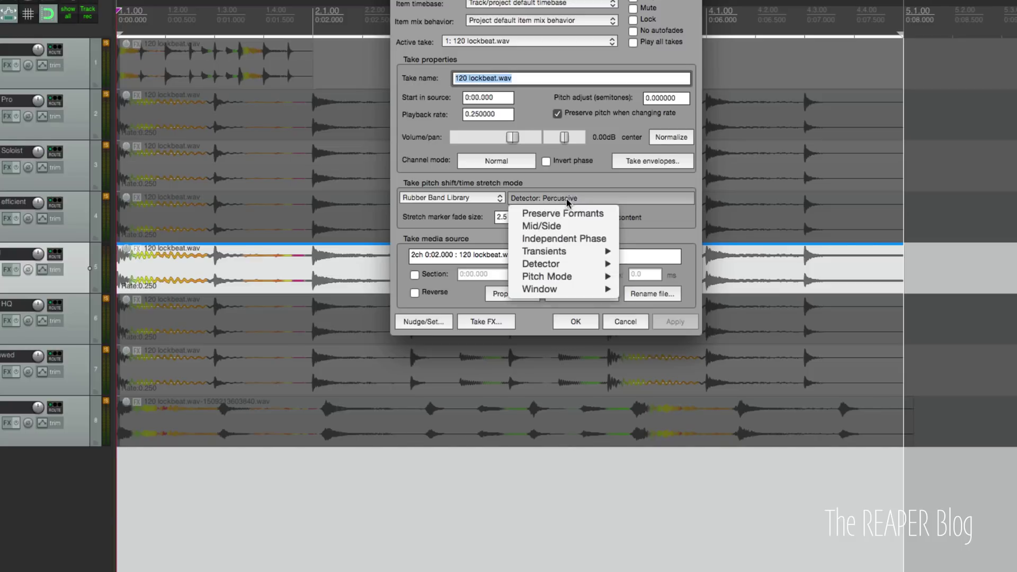
pyautogui.moveTo(584, 256)
pyautogui.press('Escape')
pyautogui.press('space')
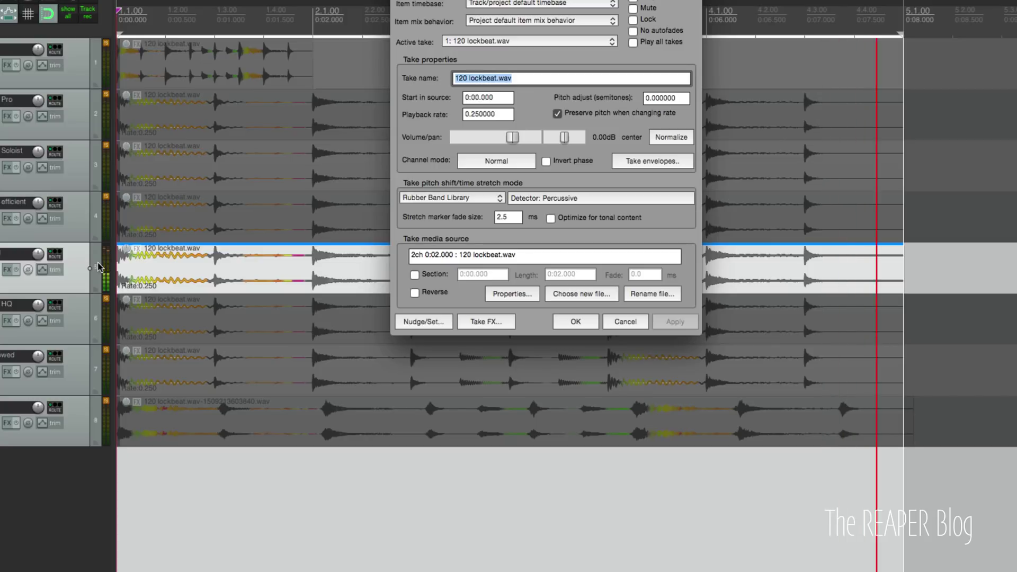
# - Examine the Transients and Window options of the Rubber Band stretch mode
pyautogui.click(554, 199)
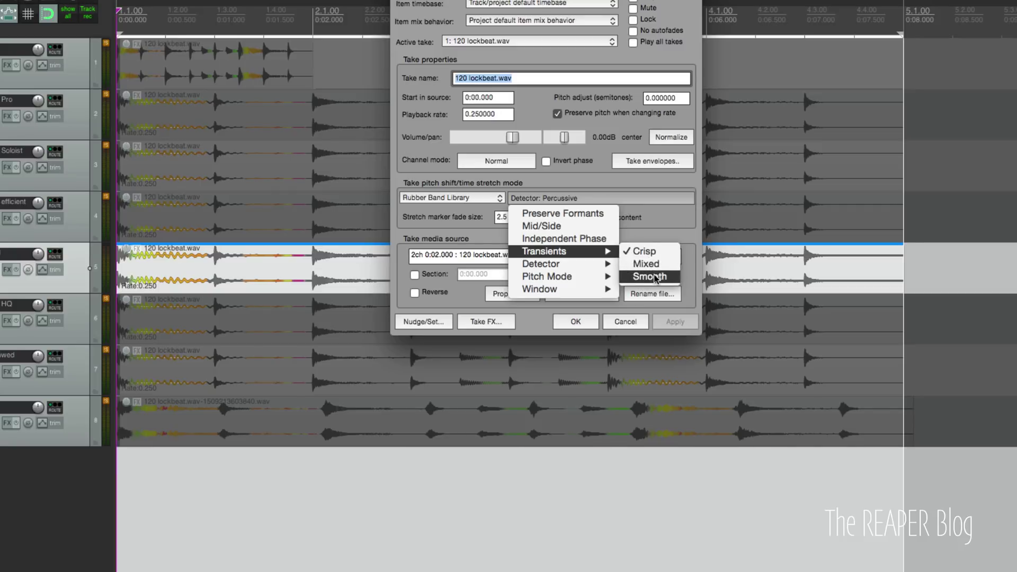
pyautogui.moveTo(595, 274)
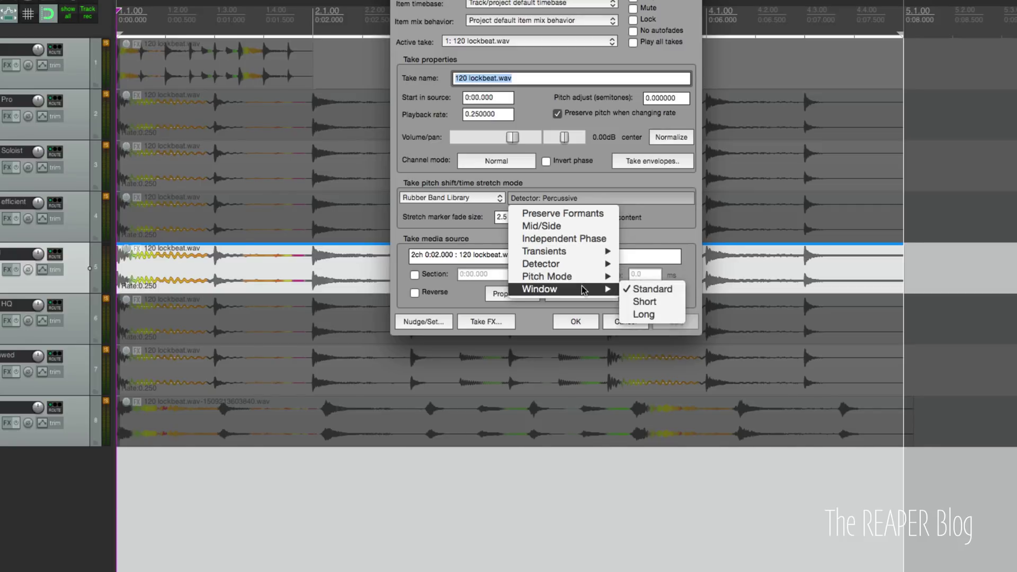
pyautogui.click(645, 315)
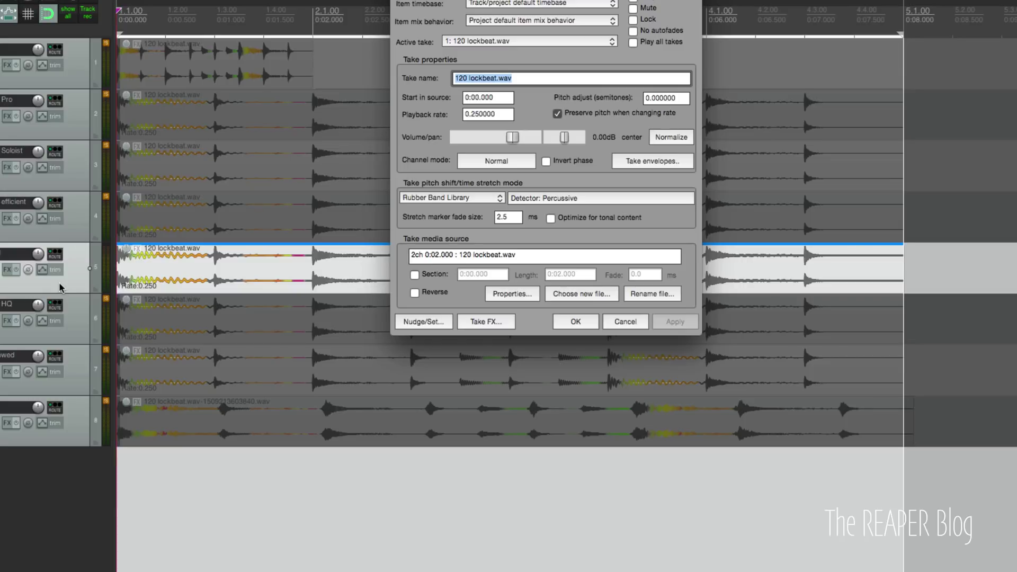
# - Solo the SoundTouch HQ track, review its quality options keeping High Quality, and play its stretched drum loop
pyautogui.click(75, 317)
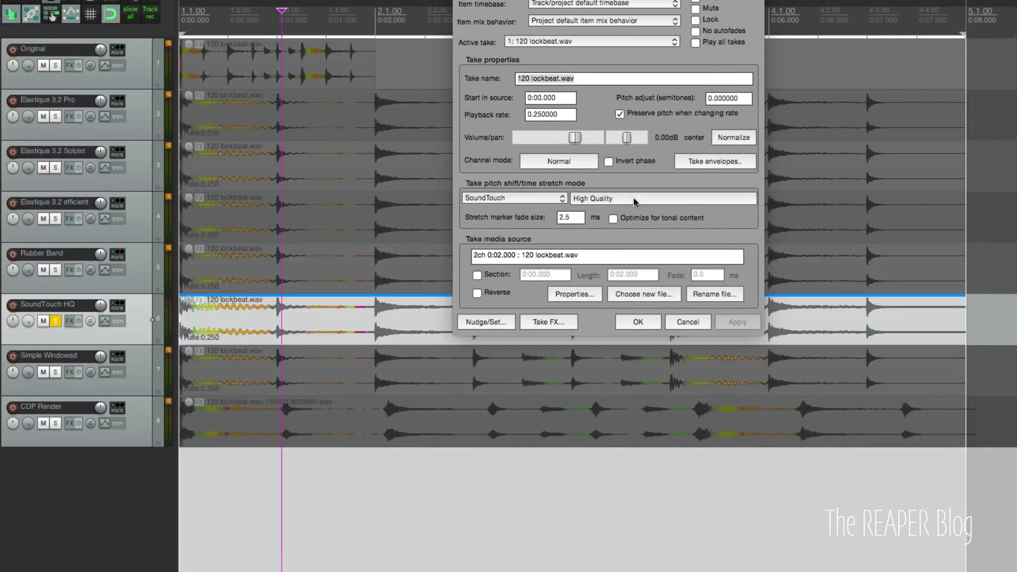
pyautogui.click(572, 198)
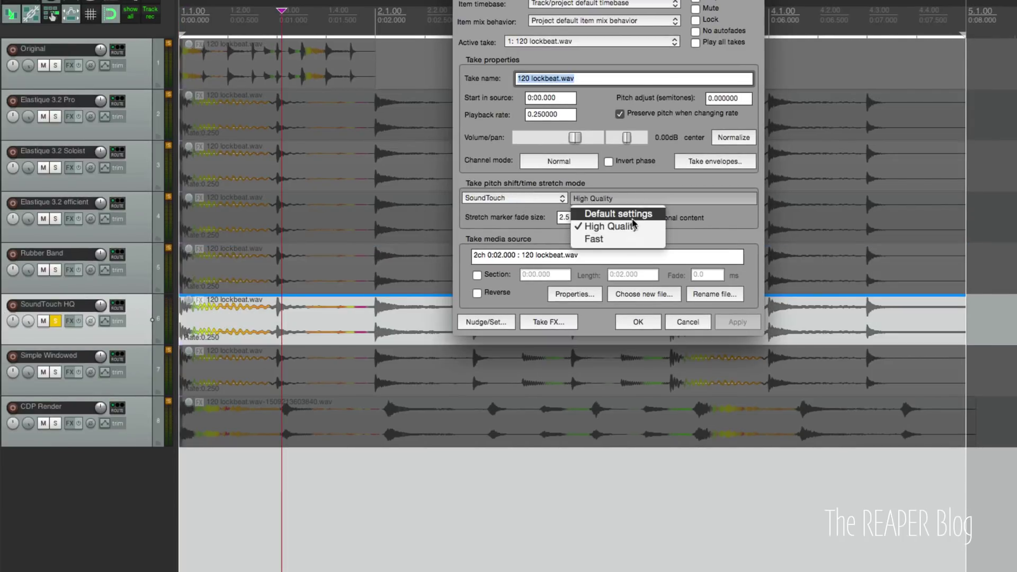
pyautogui.click(635, 226)
pyautogui.press('space')
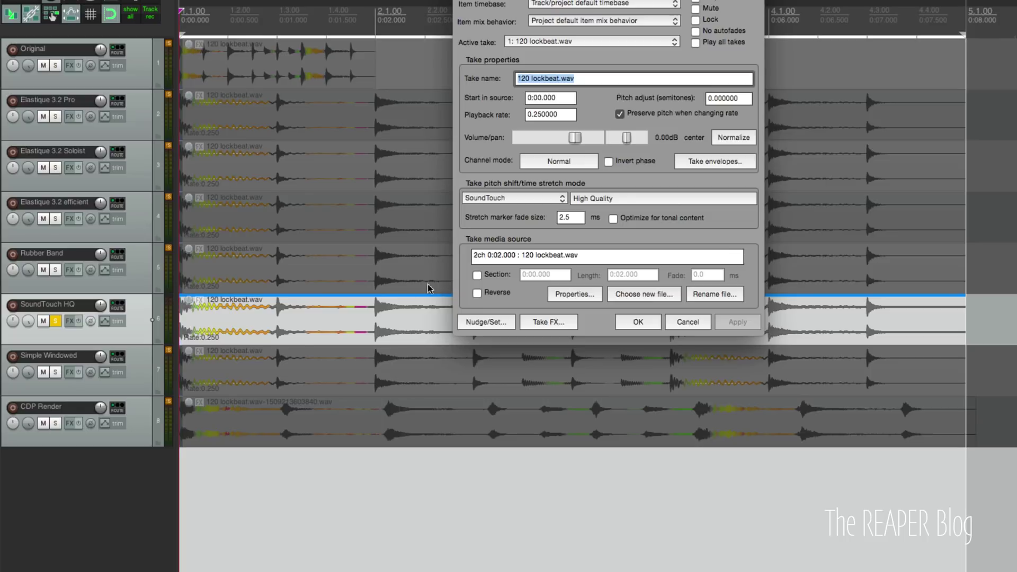
# - Solo the Simple Windowed track, show its drum loop's properties, and play the loop from the start
pyautogui.click(130, 359)
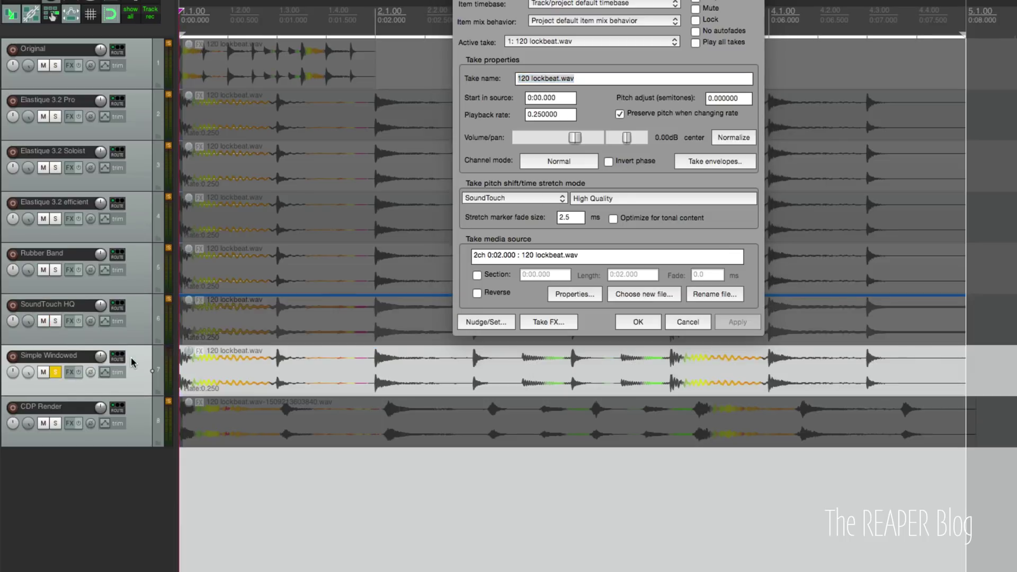
pyautogui.click(207, 374)
pyautogui.press('space')
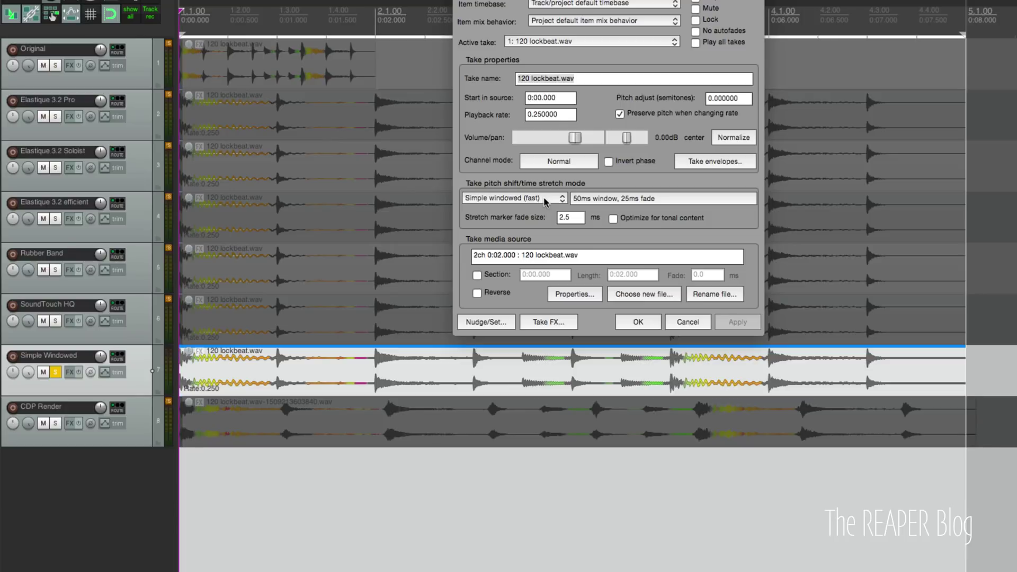
# - Set the Simple Windowed drum loop's stretch window to 300 ms with 50% fade, apply it, and play the loop
pyautogui.click(634, 199)
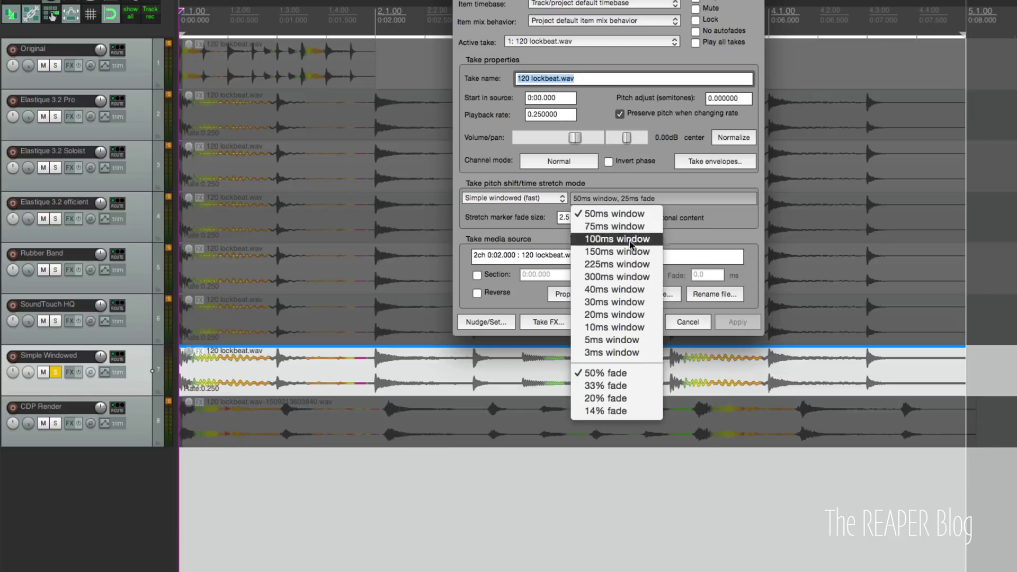
pyautogui.click(616, 276)
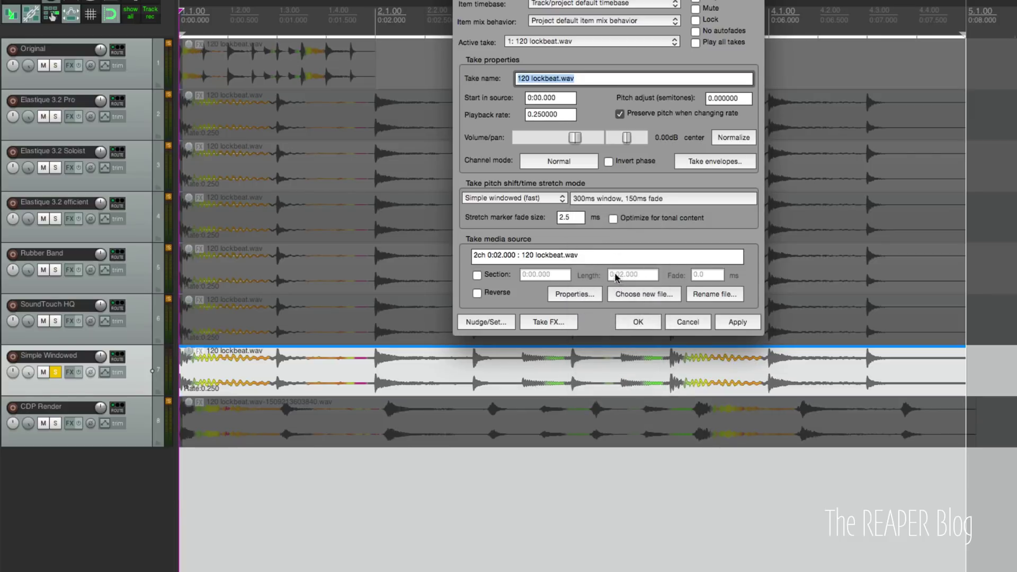
pyautogui.click(616, 198)
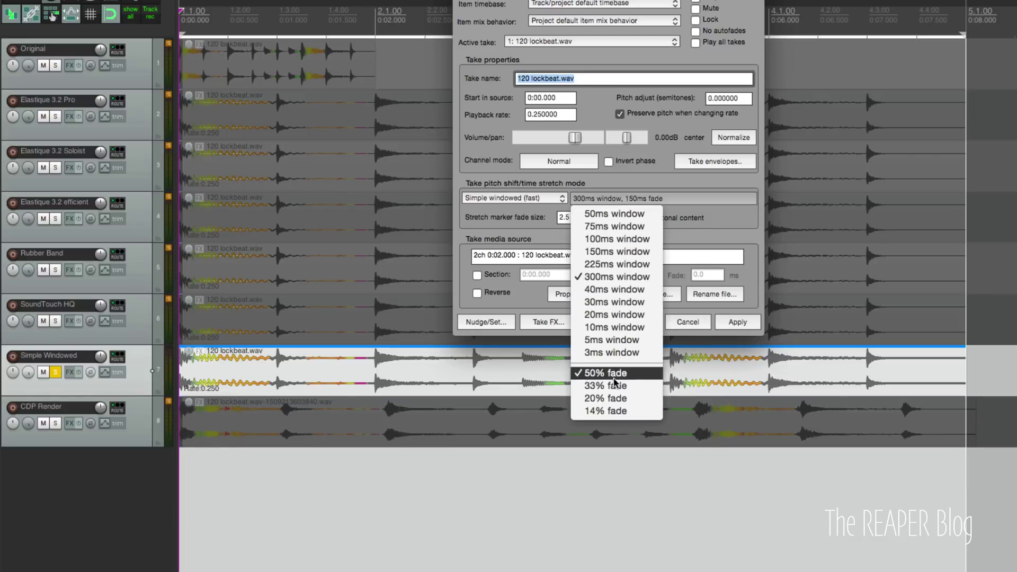
pyautogui.click(732, 320)
pyautogui.click(735, 323)
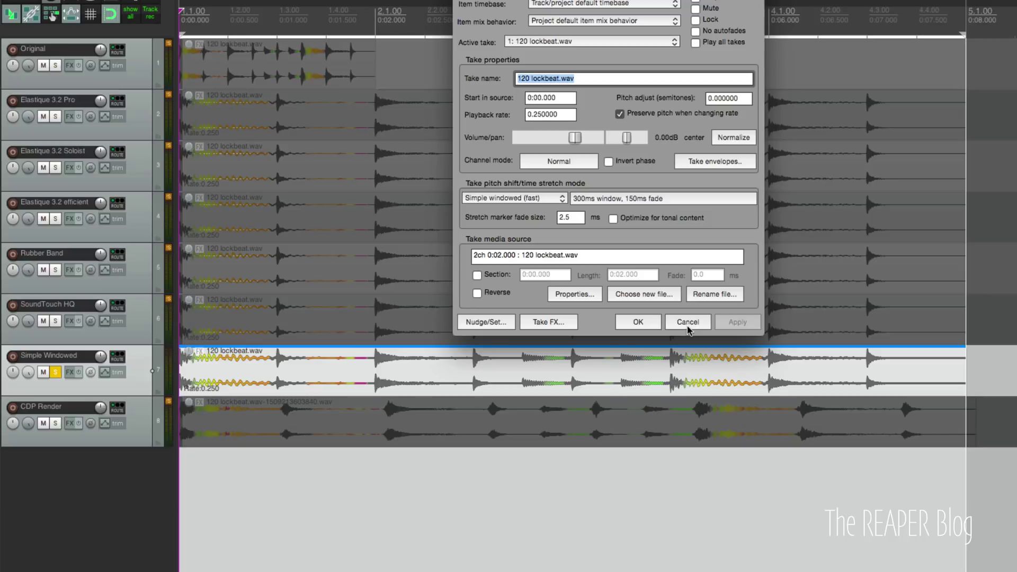
pyautogui.press('space')
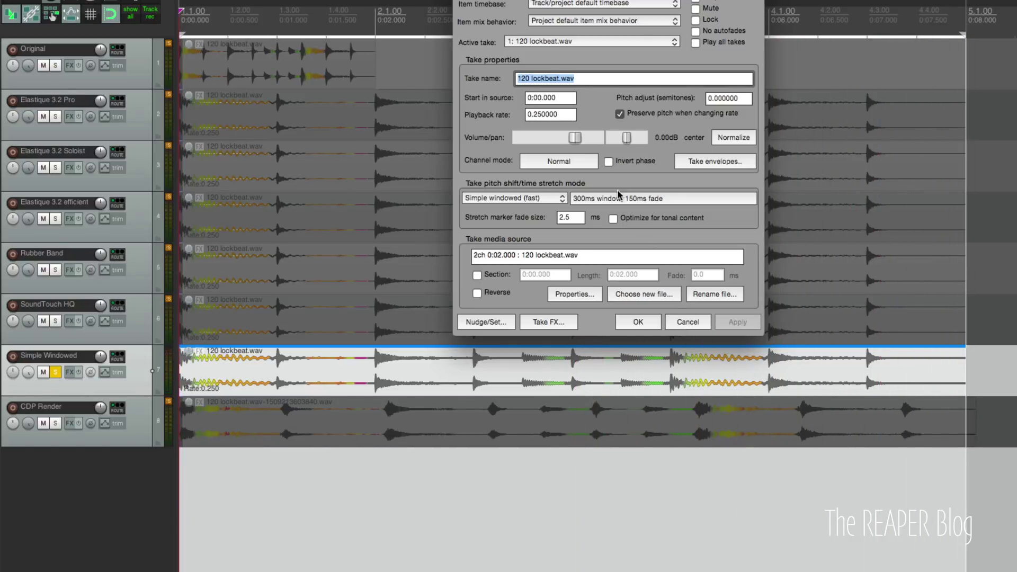
# - Set the Simple Windowed drum loop's stretch window to 50 ms and apply the change
pyautogui.click(662, 199)
pyautogui.click(657, 216)
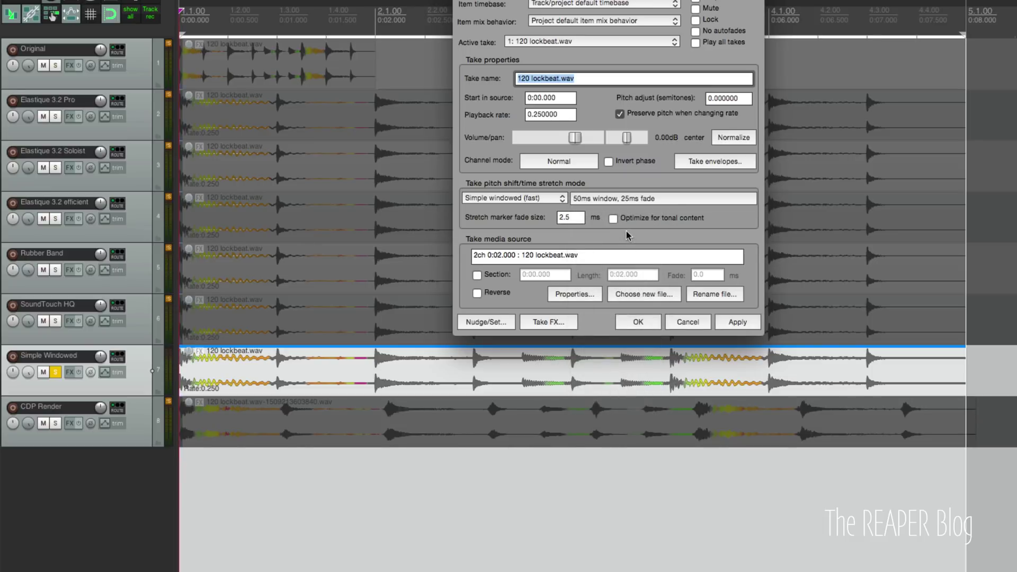
pyautogui.click(644, 200)
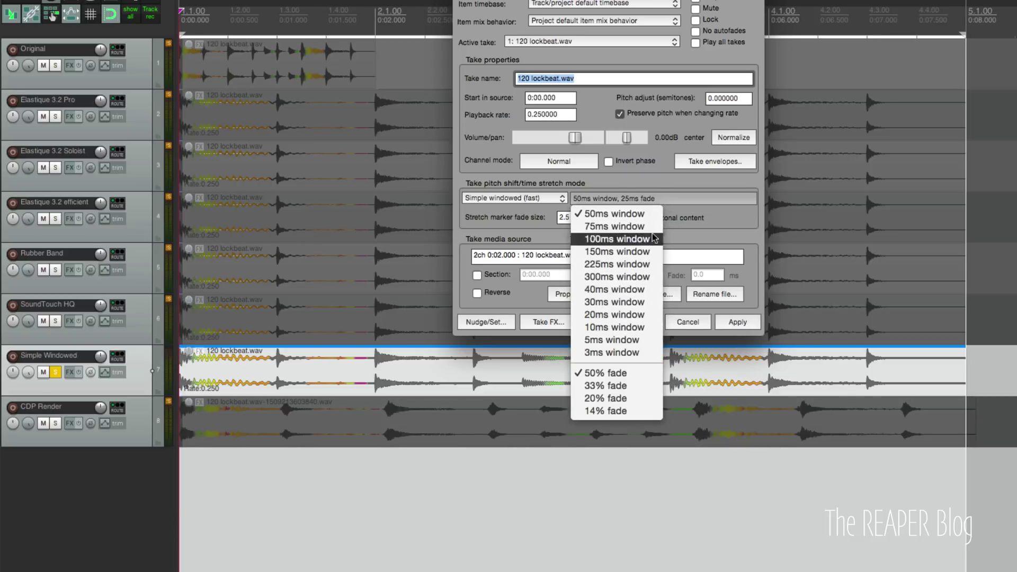
pyautogui.click(708, 229)
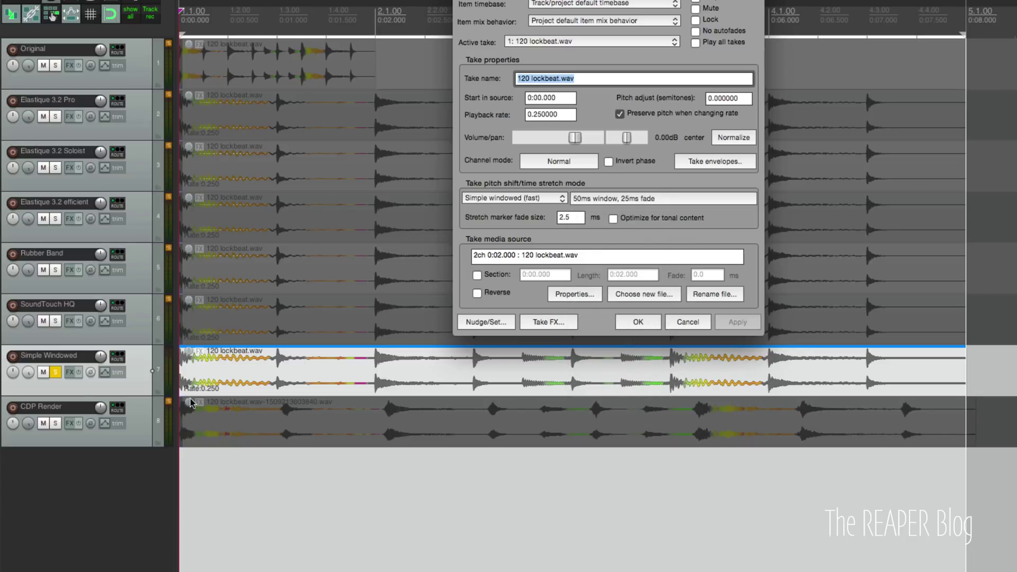
# - Solo the CDP Render track, show its drum loop's properties, and play the rendered loop from the start
pyautogui.click(155, 419)
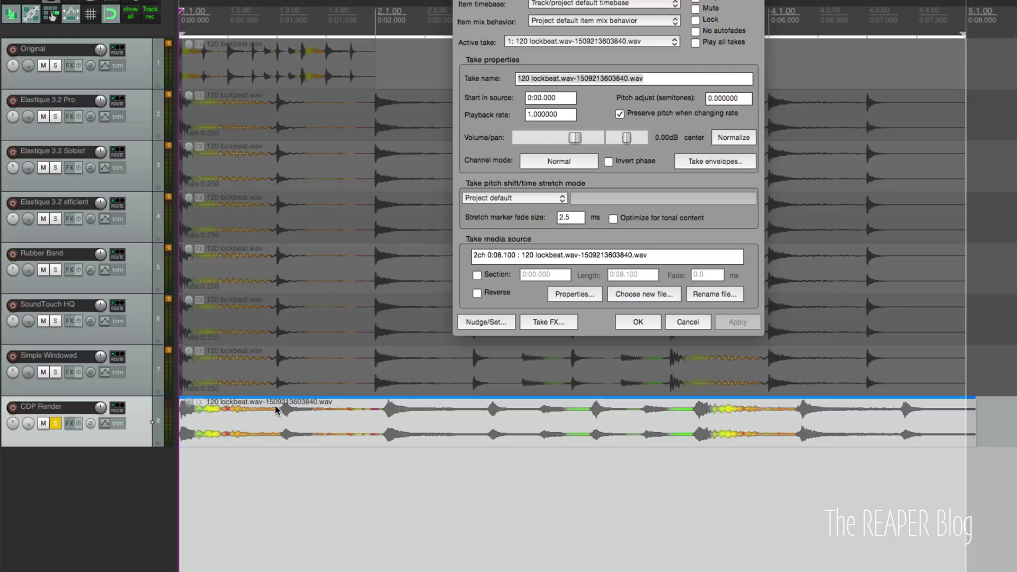
pyautogui.press('space')
# - Select the time range up to the CDP render's second hit, trim the range's start to about 0.148 s, and play it
pyautogui.moveTo(281, 420); pyautogui.dragTo(154, 420)
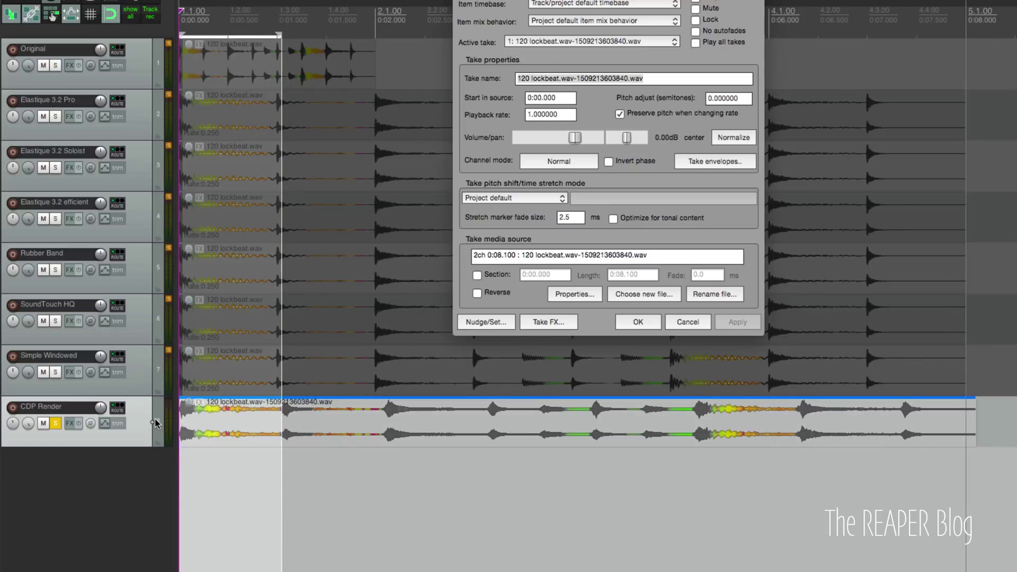
pyautogui.click(190, 466)
pyautogui.scroll(10, 308, 465)
pyautogui.moveTo(308, 464); pyautogui.dragTo(380, 457)
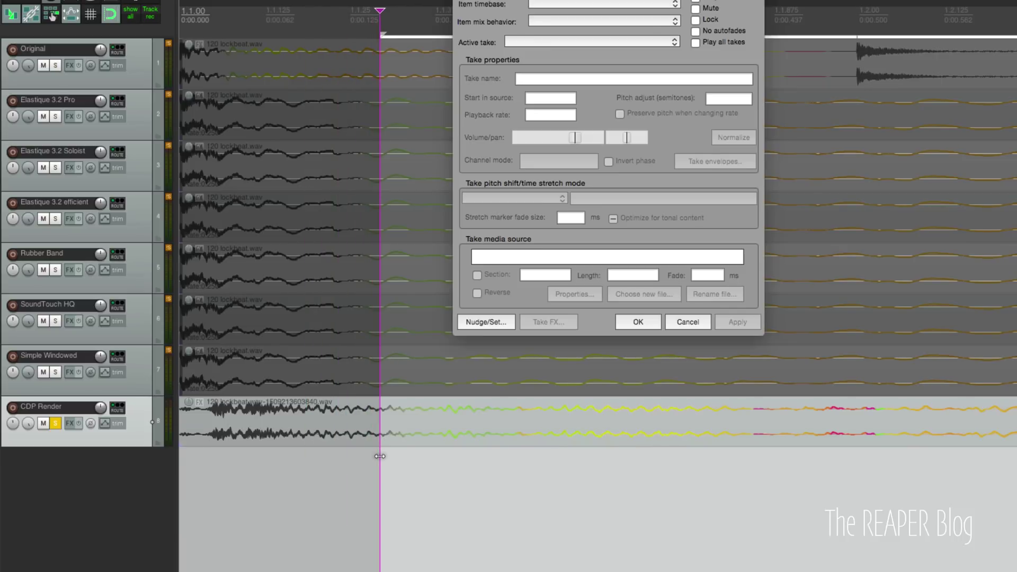
pyautogui.scroll(-5, 381, 464)
pyautogui.press('space')
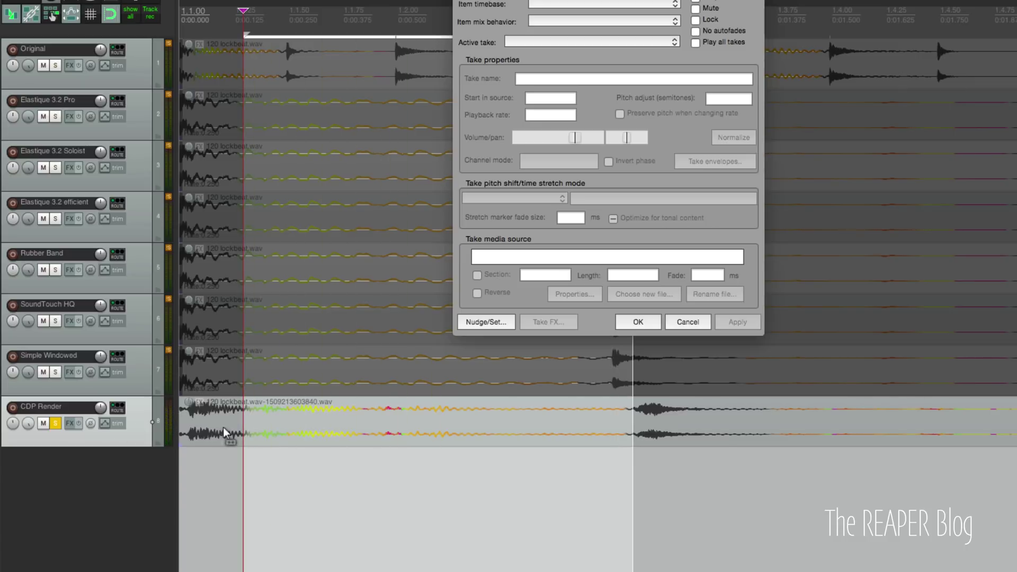
# - Clear the time selection, select the DistPad-C3 item on the Elastique 3.2 Pro track, and place the edit cursor at its start
pyautogui.scroll(-8, 225, 432)
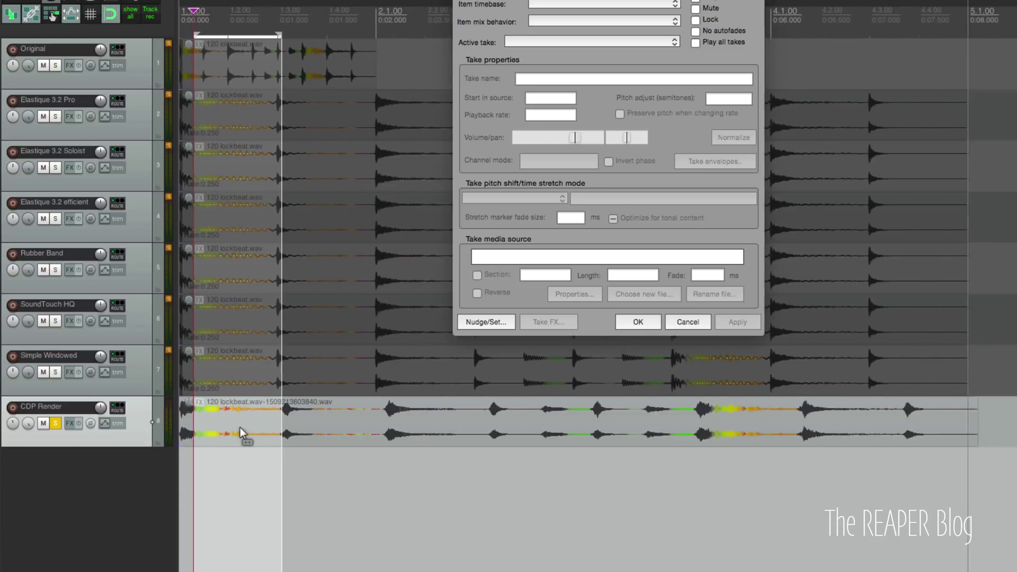
pyautogui.scroll(-10, 240, 427)
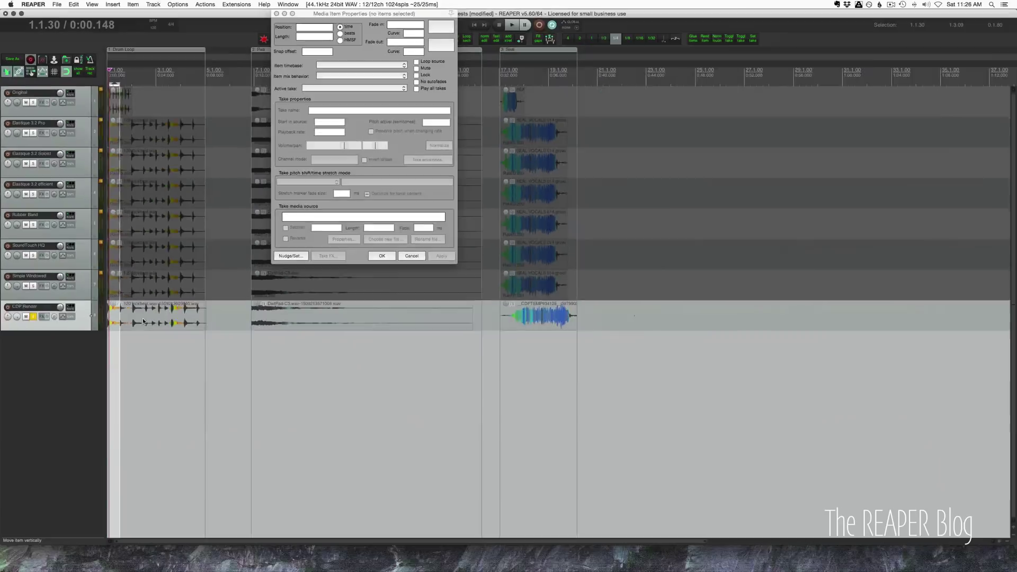
pyautogui.scroll(4, 168, 130)
pyautogui.click(169, 129)
pyautogui.hotkey('ctrl', 'alt', 'Right')
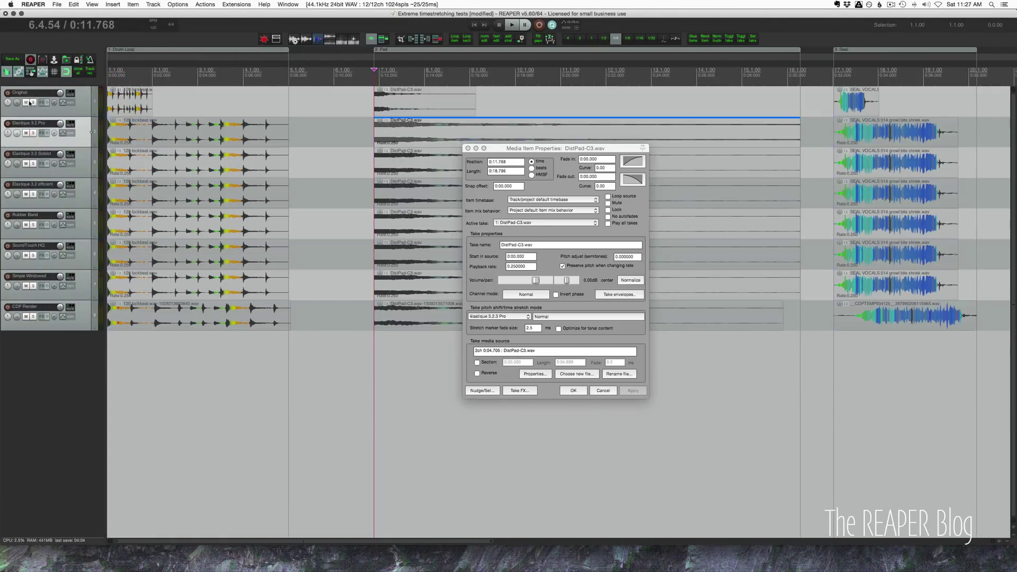
# - Solo the Original track, select its DistPad-C3 item, and play the unstretched pad from the start
pyautogui.click(33, 102)
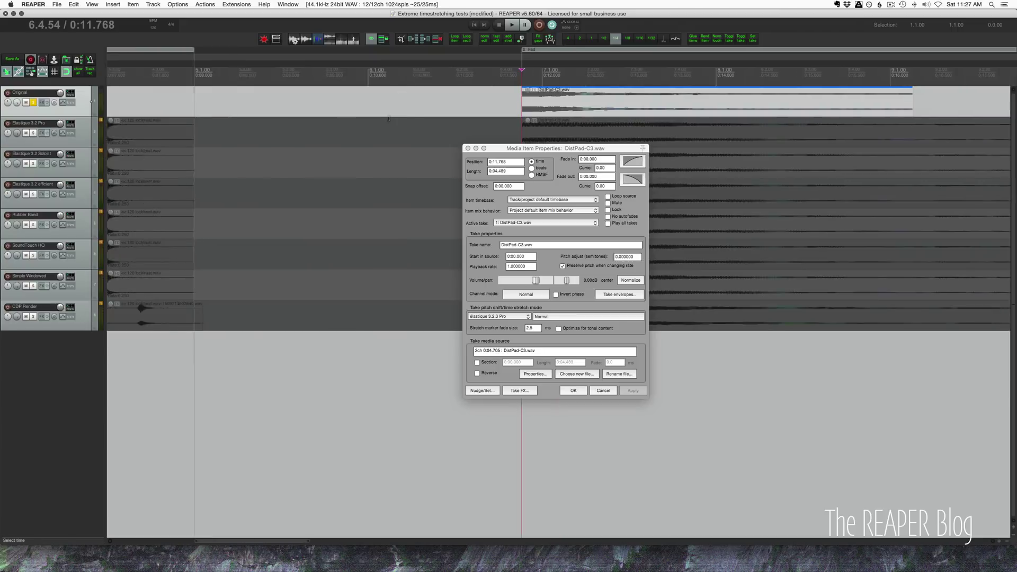
pyautogui.hotkey('ctrl', 'alt', 'Up')
pyautogui.scroll(5, 453, 152)
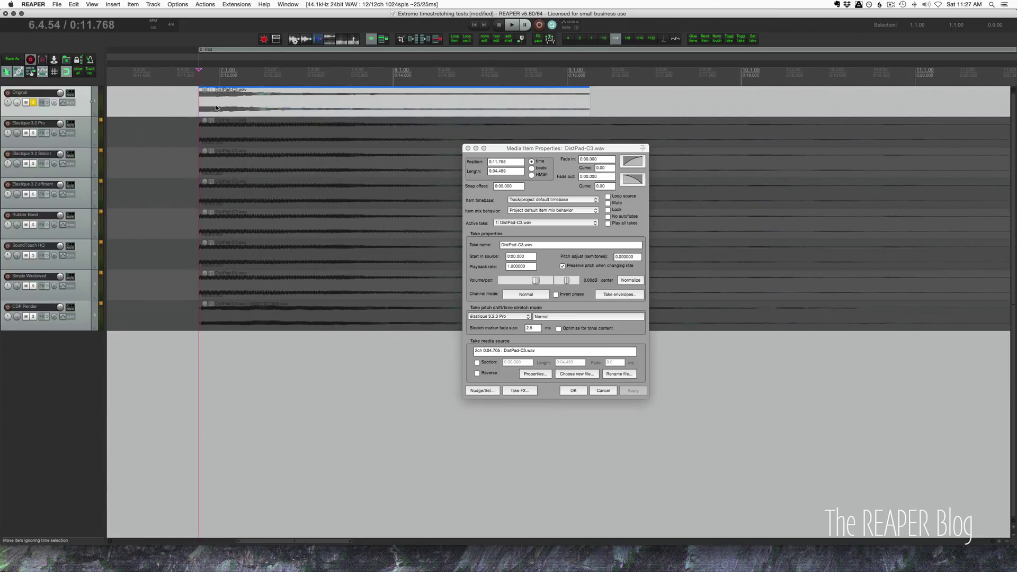
pyautogui.press('space')
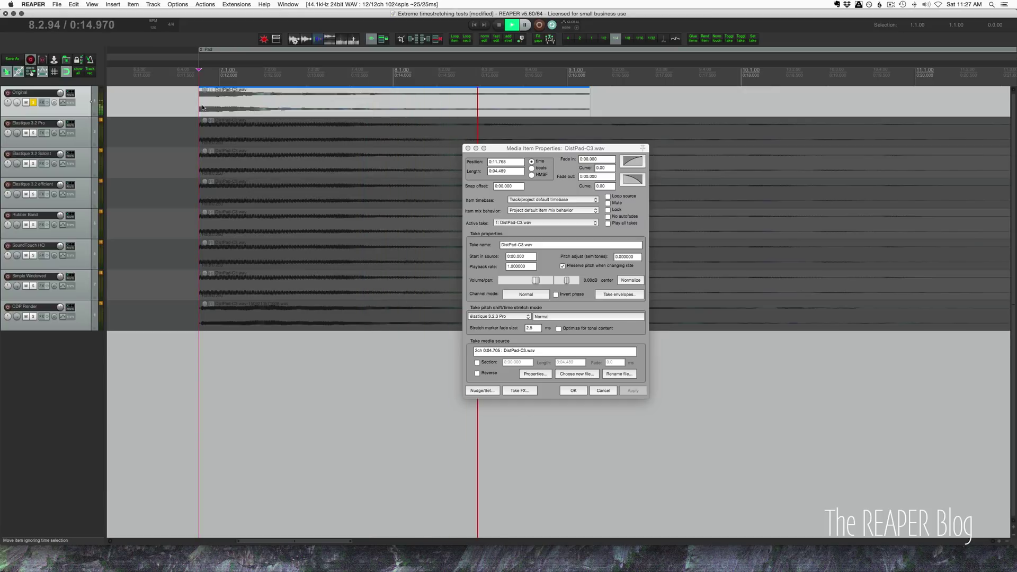
pyautogui.press('space')
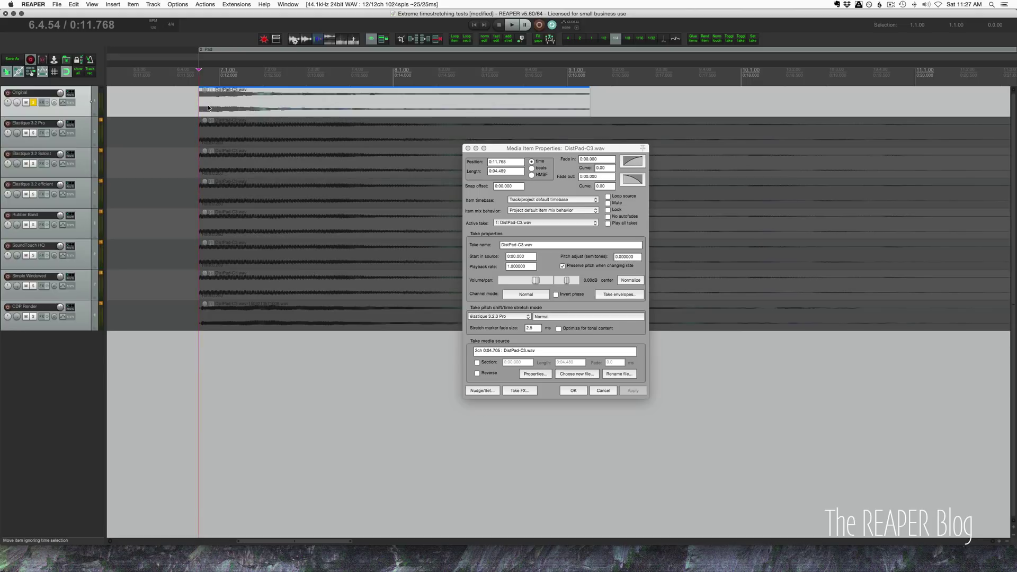
# - Solo the Elastique 3.2 Pro track, show its DistPad-C3 item's properties, and play the stretched pad
pyautogui.press('Down')
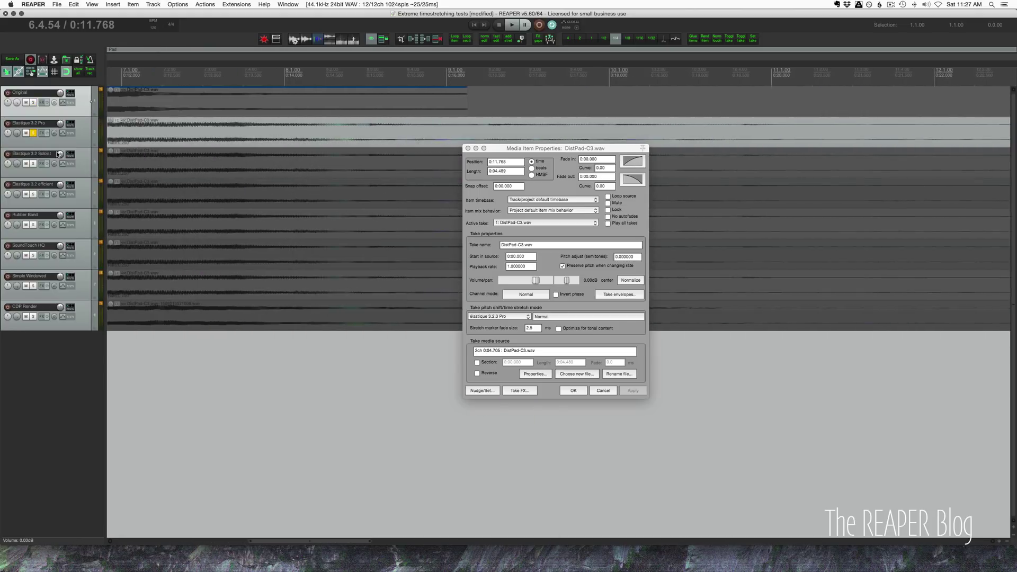
pyautogui.hscroll(-3, 113, 149)
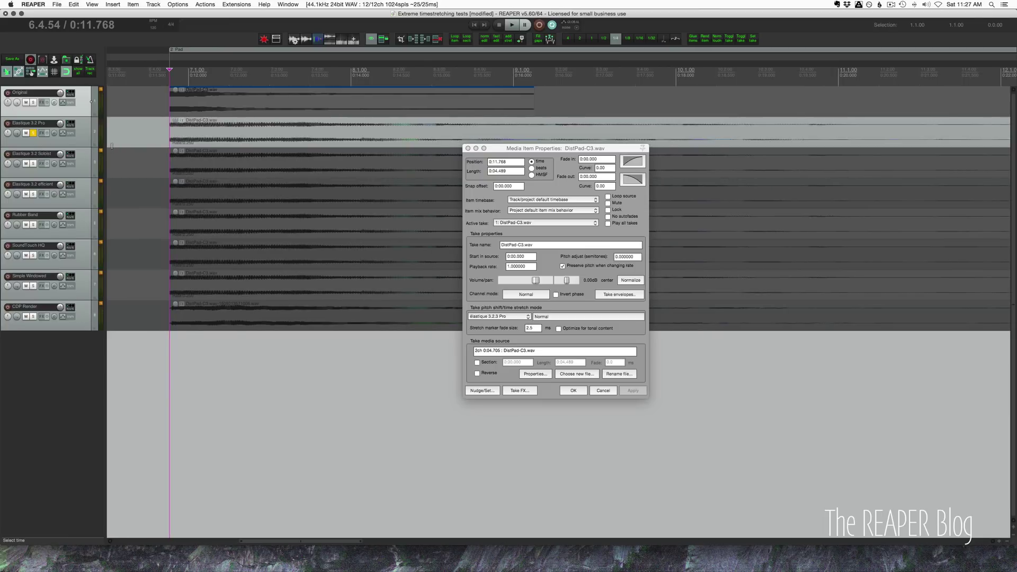
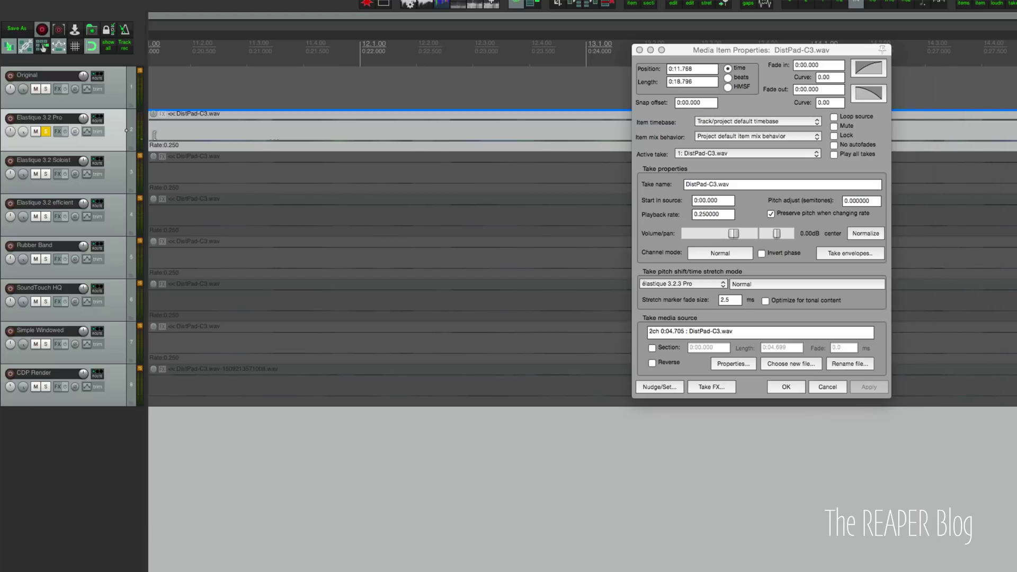
pyautogui.press('space')
# - Solo the Elastique 3.2 Soloist track, show its DistPad-C3 item's properties, and play the stretched pad
pyautogui.click(45, 174)
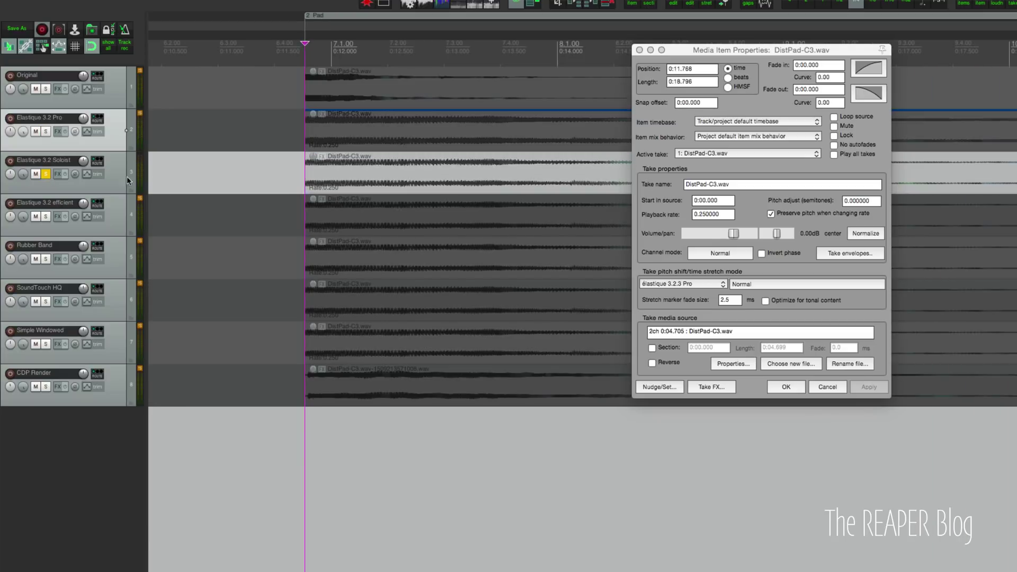
pyautogui.click(306, 181)
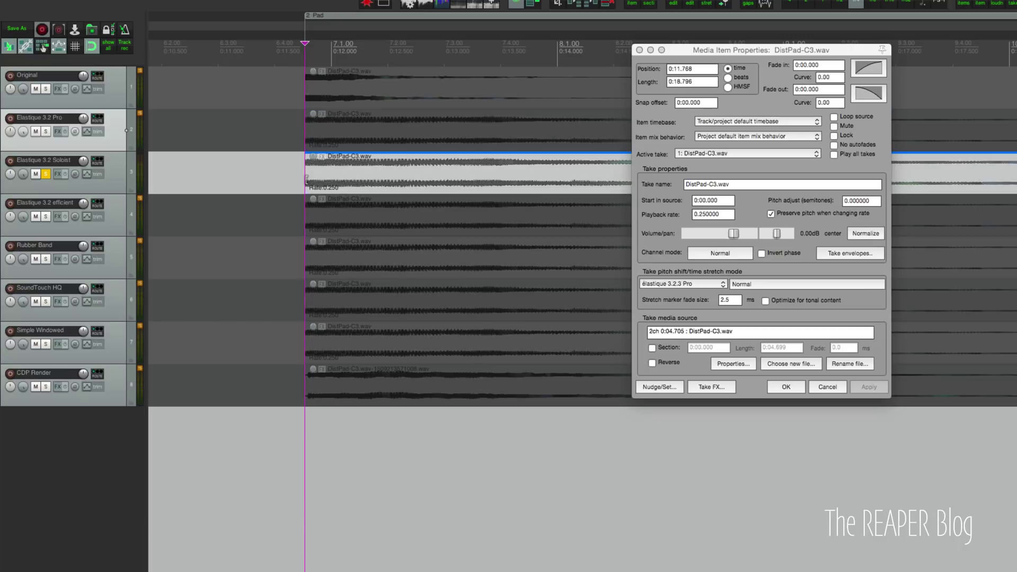
pyautogui.press('space')
pyautogui.press('space')
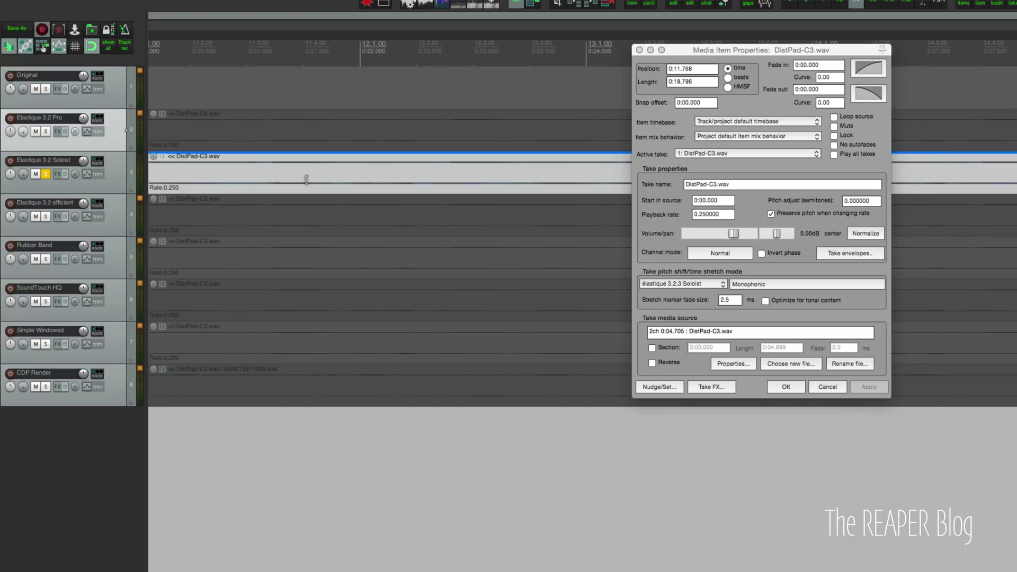
# - Solo the Elastique 3.2 efficient track, show its DistPad-C3 item's properties, and play the stretched pad
pyautogui.click(46, 217)
pyautogui.click(177, 217)
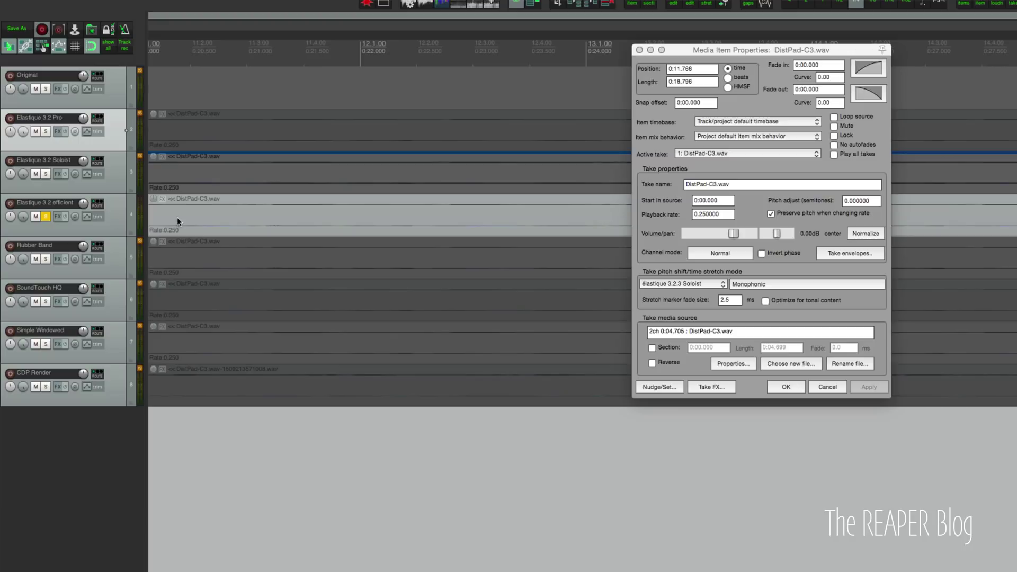
pyautogui.click(228, 218)
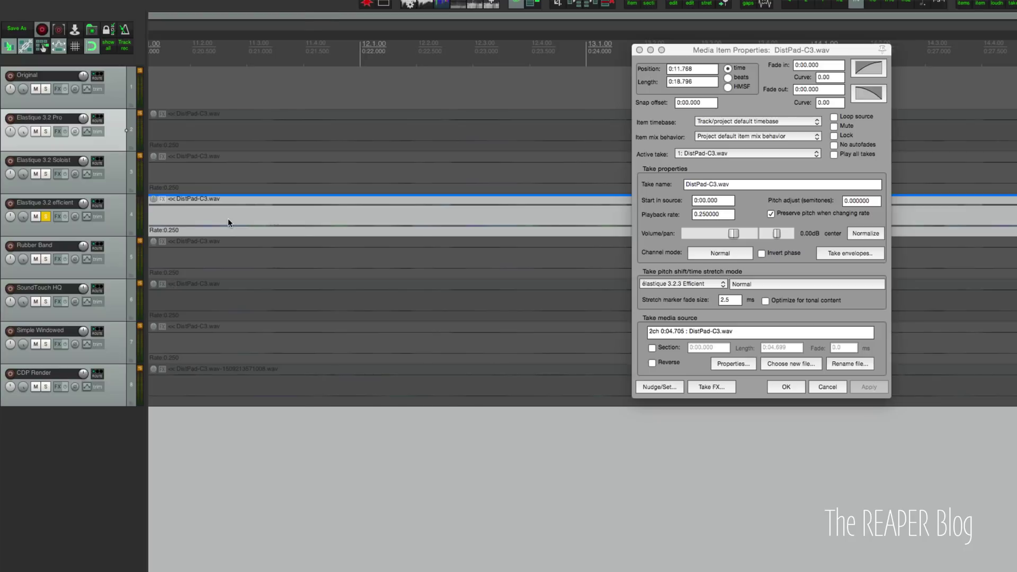
pyautogui.press('space')
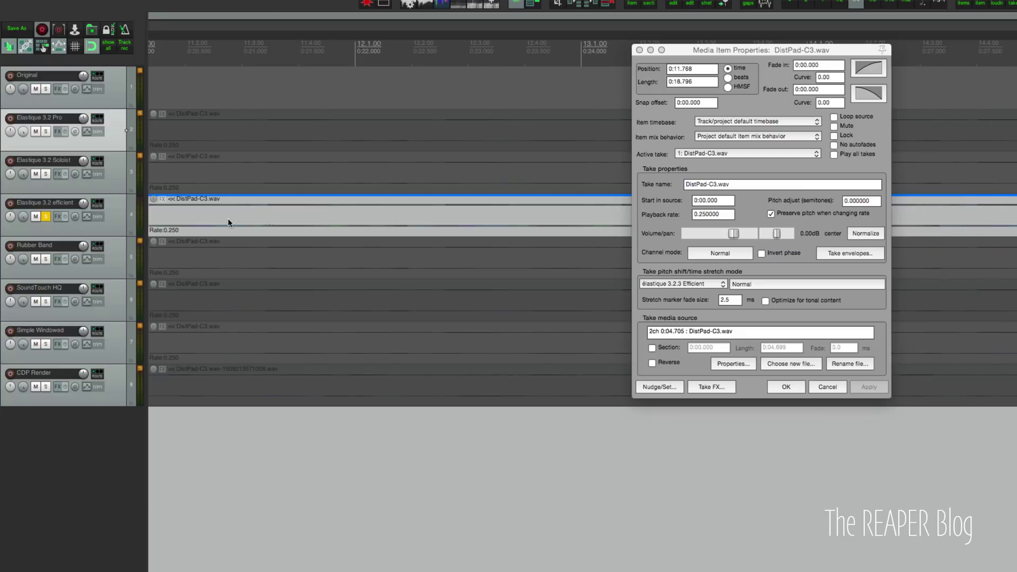
# - Solo the Rubber Band track, show its DistPad-C3 item's properties, and play the stretched pad
pyautogui.click(46, 259)
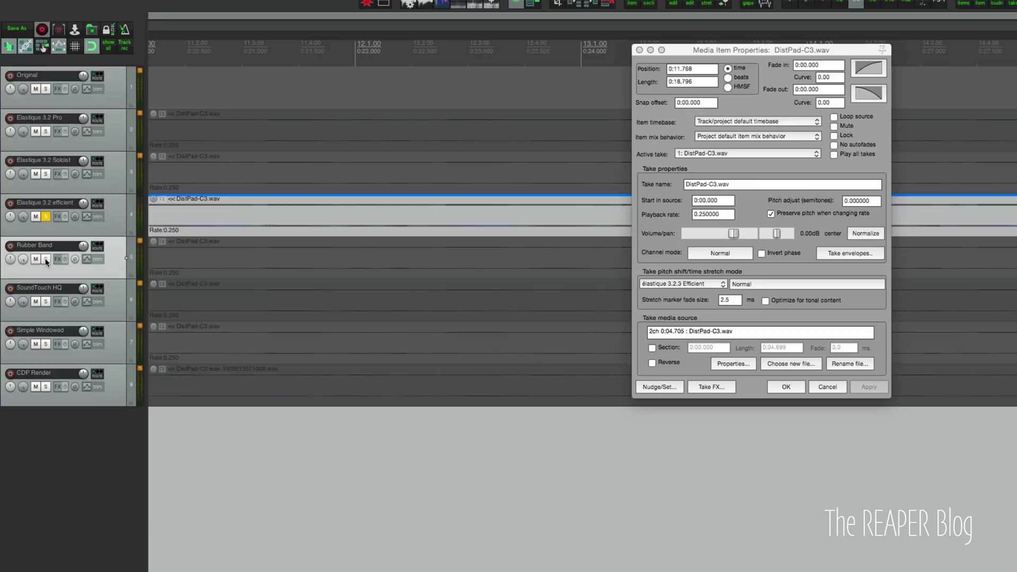
pyautogui.click(46, 258)
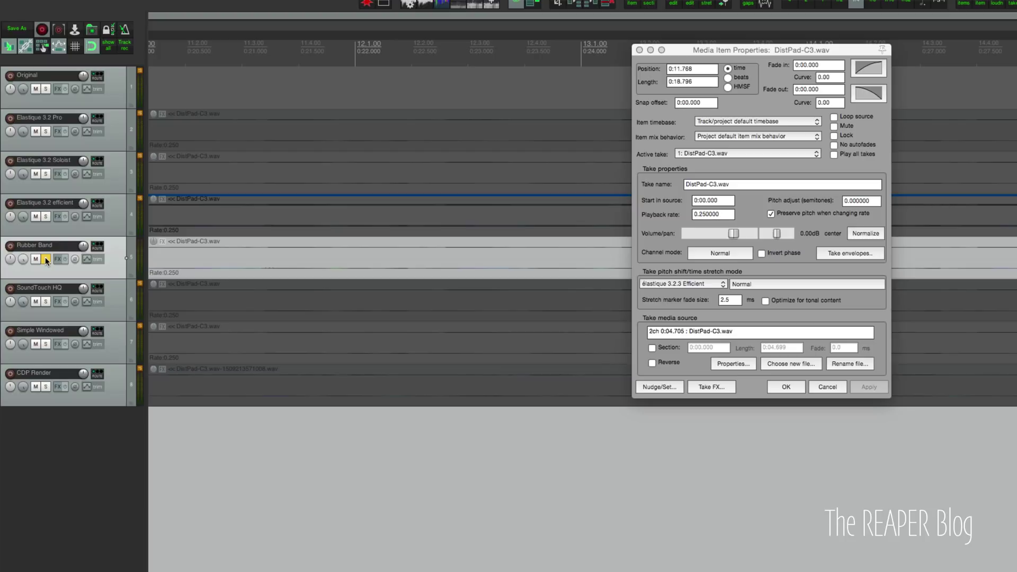
pyautogui.press('space')
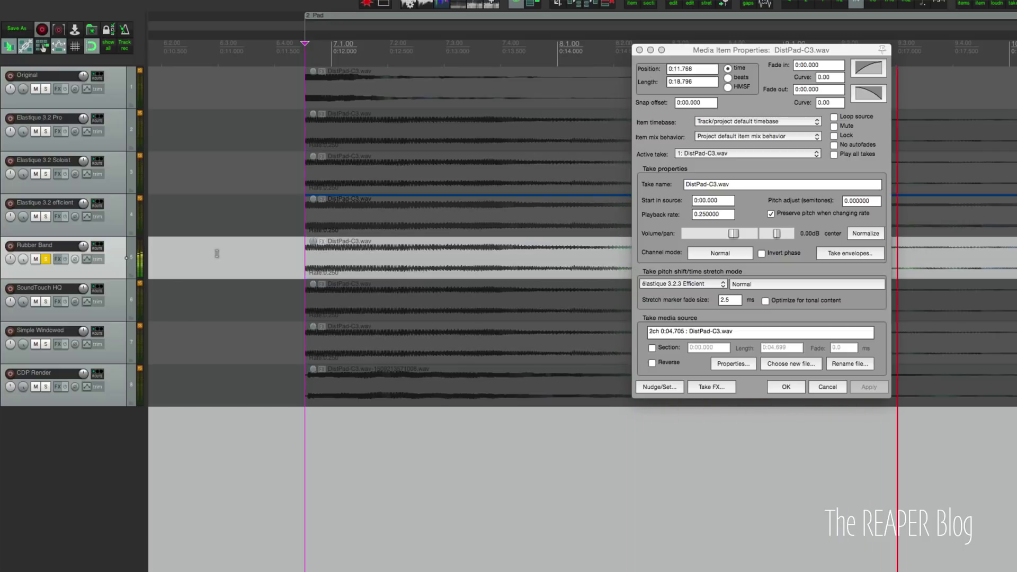
pyautogui.press('space')
pyautogui.click(377, 269)
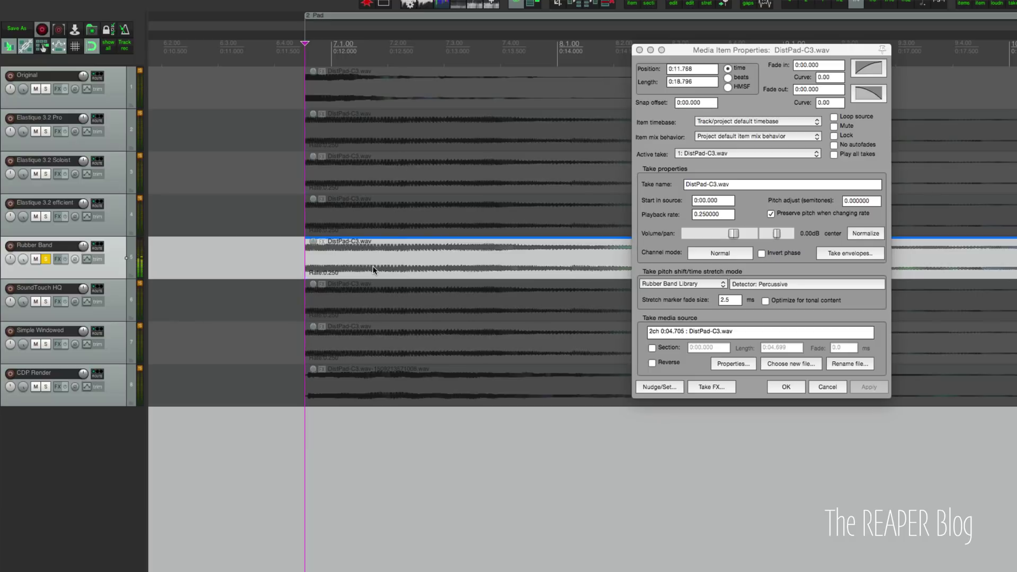
pyautogui.press('space')
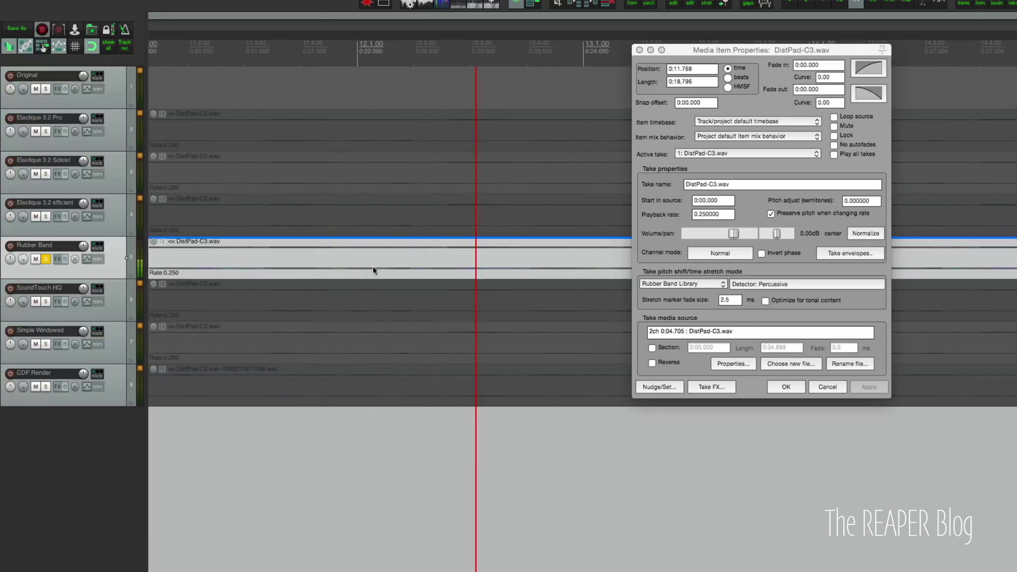
pyautogui.press('space')
# - Solo the SoundTouch HQ track, show its DistPad-C3 item's properties, and play the stretched pad
pyautogui.click(201, 305)
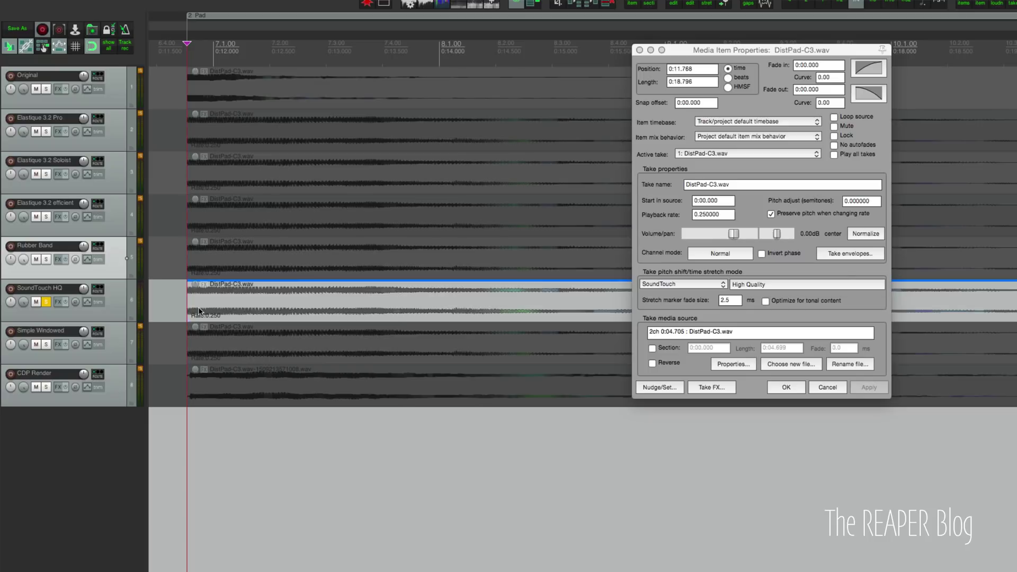
pyautogui.press('space')
pyautogui.press('space')
pyautogui.press('space')
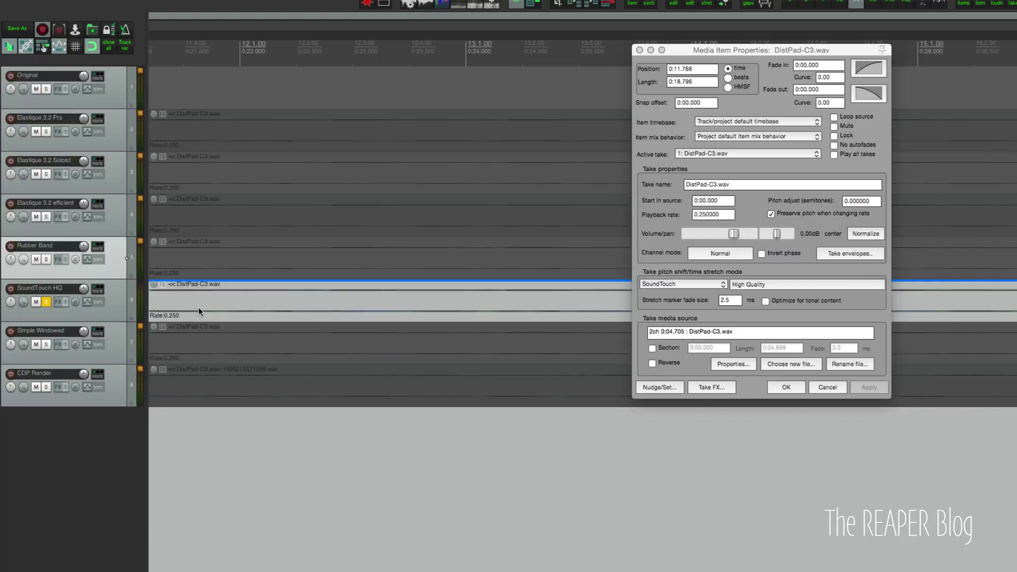
# - Solo the Simple Windowed track, show its DistPad-C3 item's properties, and play the stretched pad
pyautogui.click(46, 344)
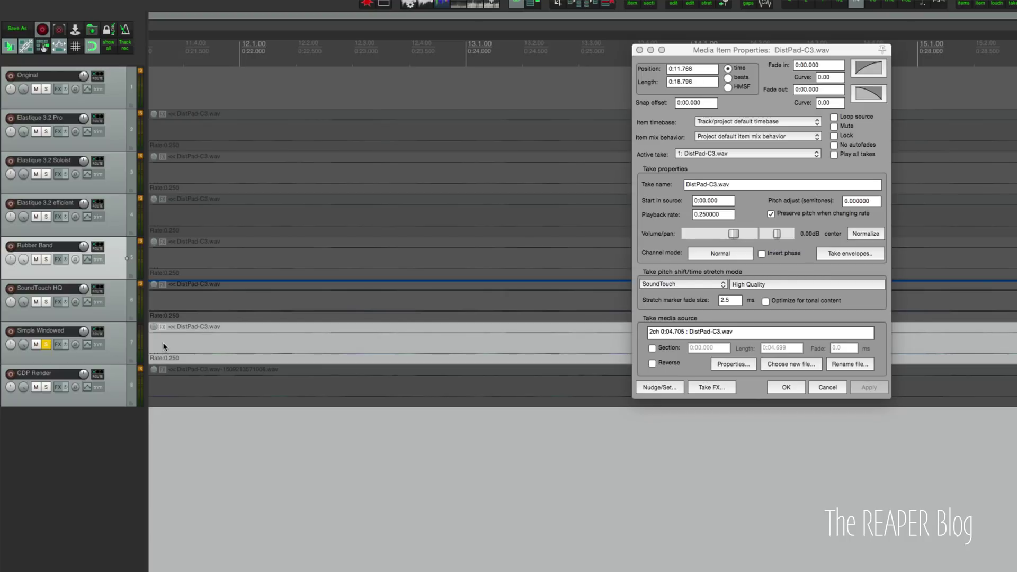
pyautogui.click(182, 330)
pyautogui.press('space')
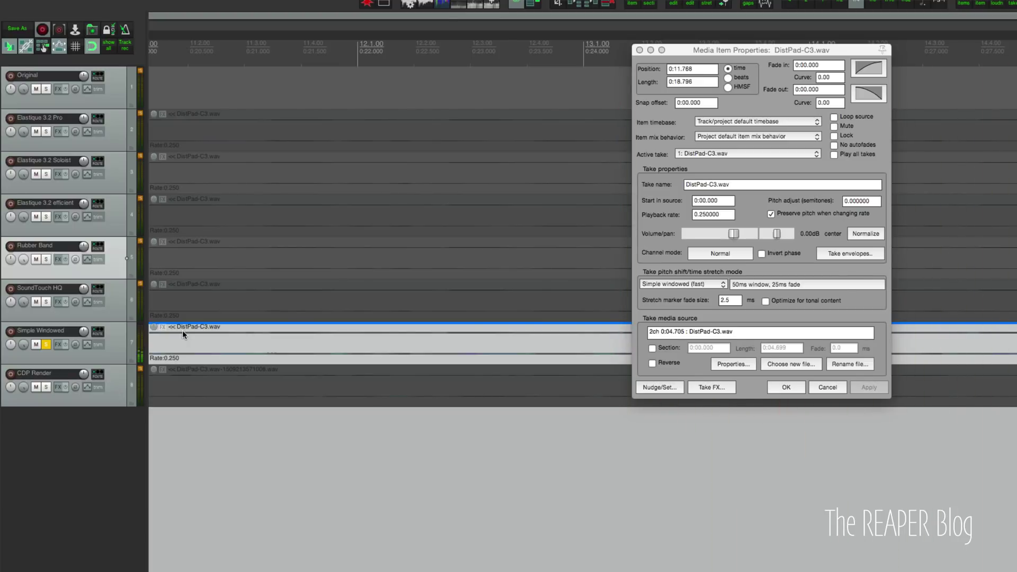
# - Solo the CDP Render track and play its rendered DistPad-C3 pad from the start
pyautogui.click(46, 387)
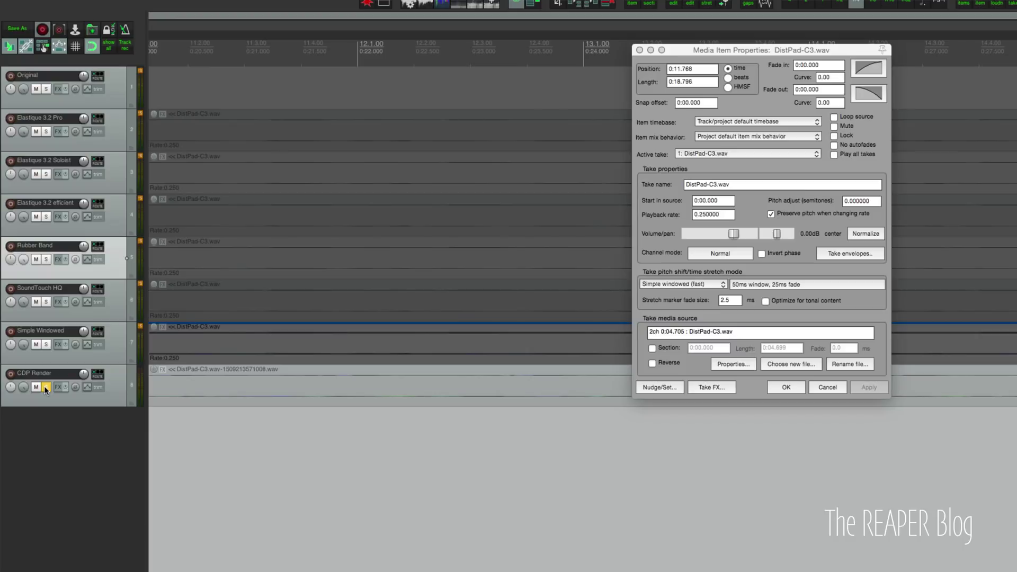
pyautogui.press('space')
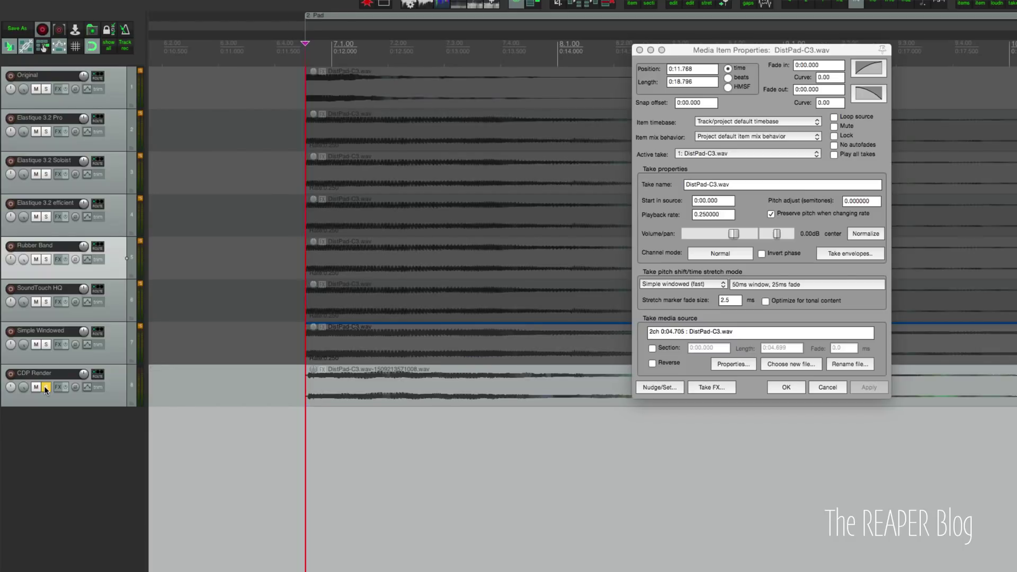
pyautogui.press('space')
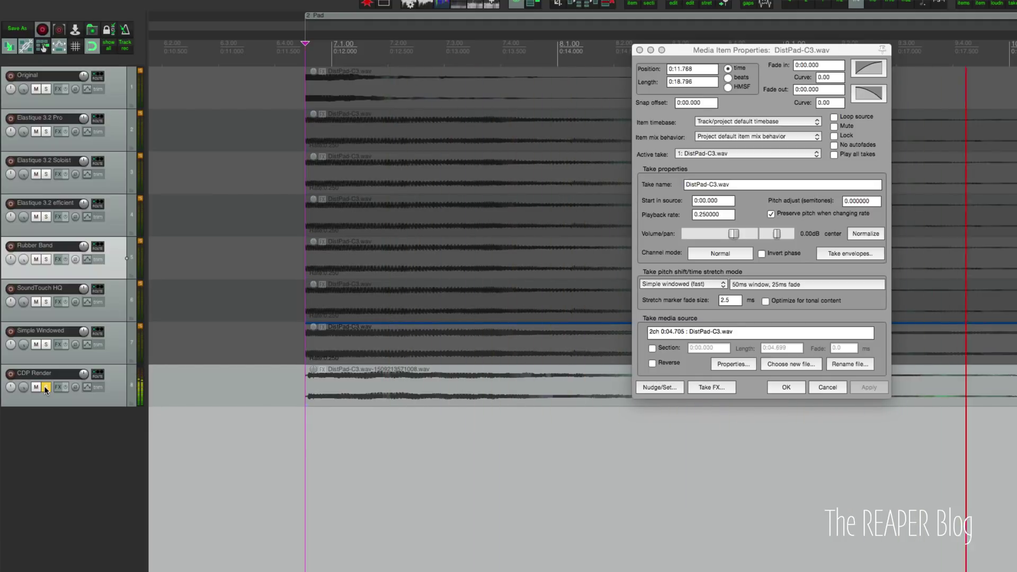
pyautogui.press('space')
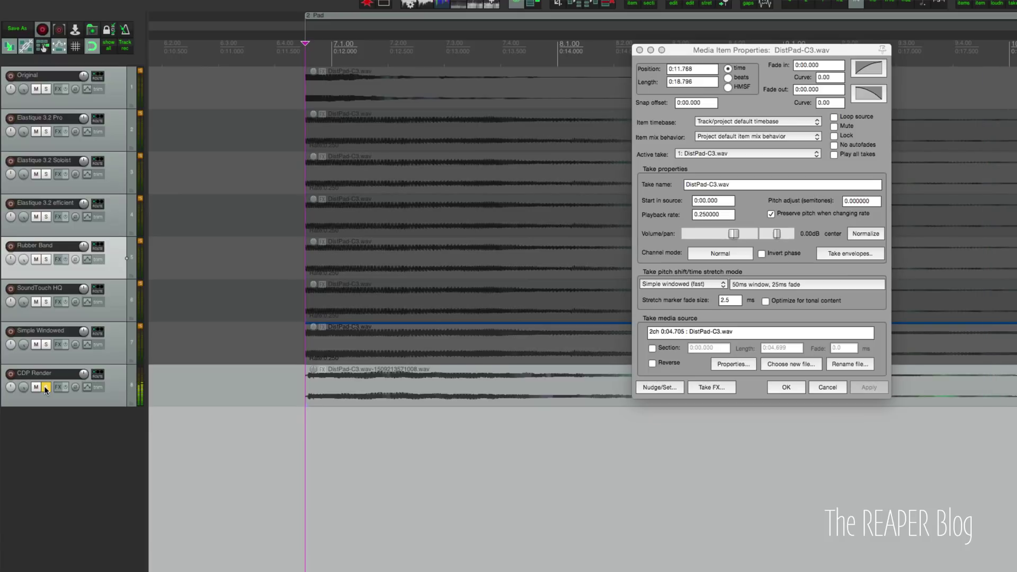
pyautogui.press('space')
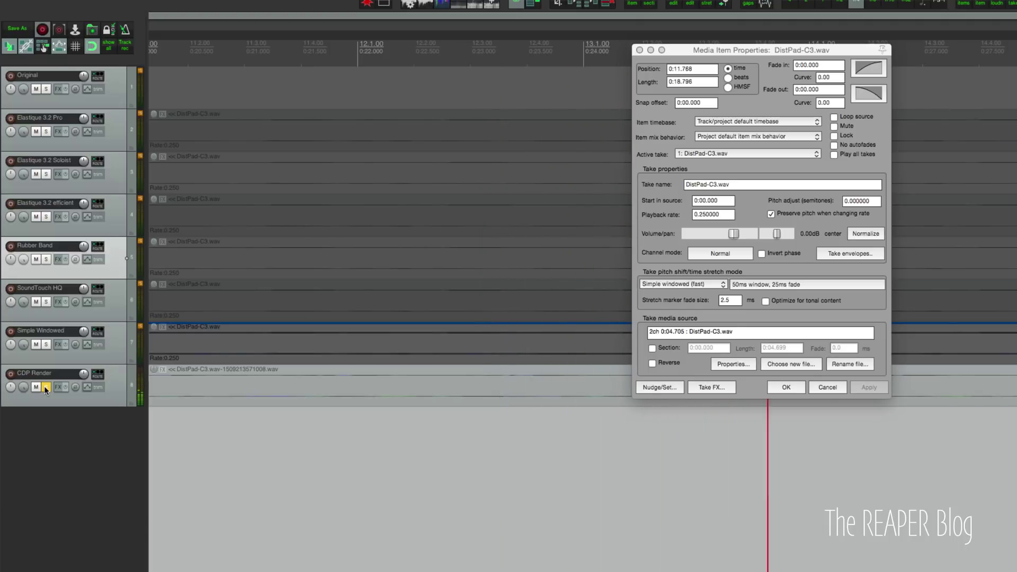
pyautogui.press('space')
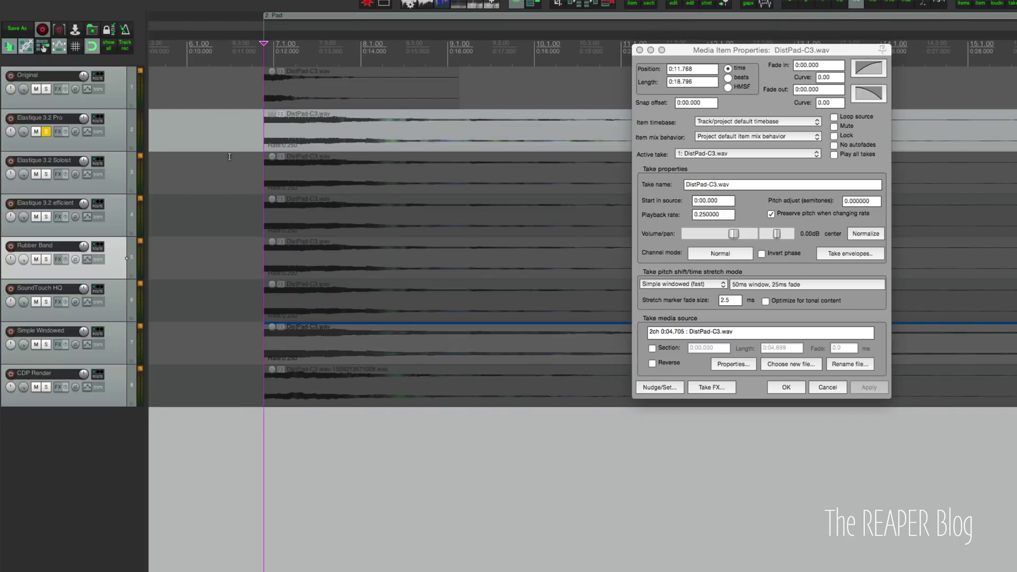
# - Compare the pad soloed on the Elastique 3.2 Pro track with the CDP Render version, and clear the solo
pyautogui.press('space')
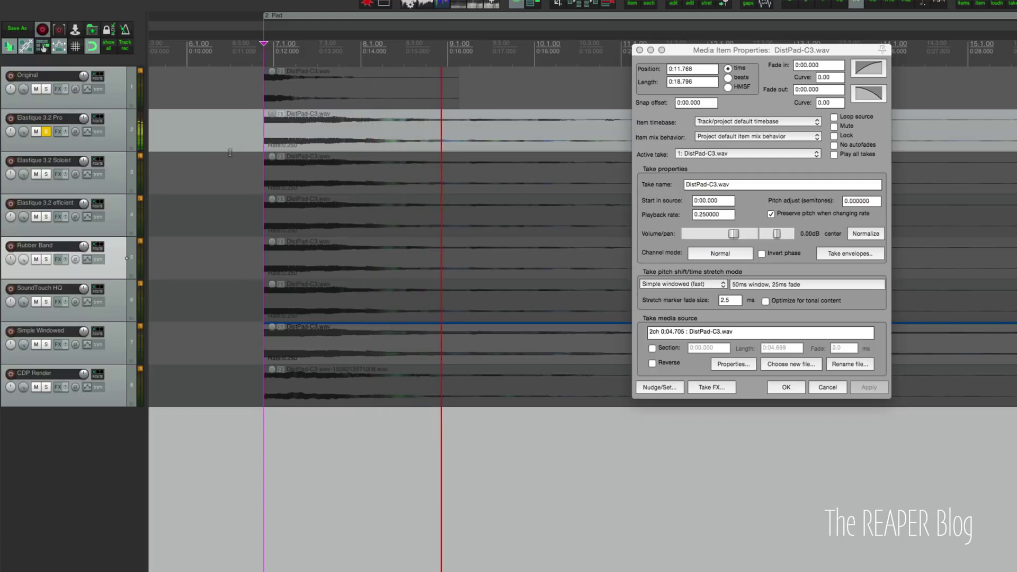
pyautogui.press('space')
pyautogui.click(47, 386)
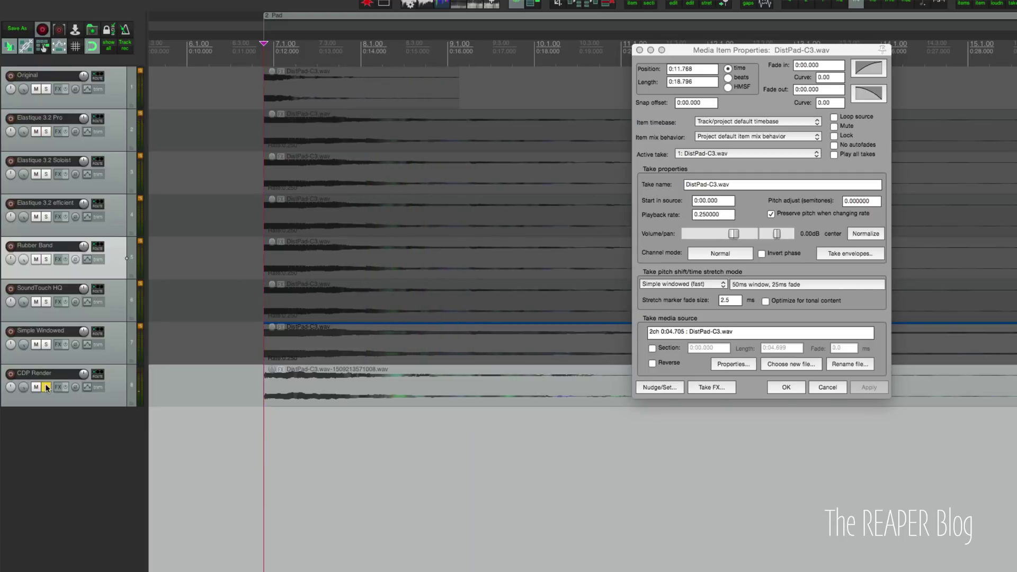
pyautogui.press('space')
pyautogui.click(46, 388)
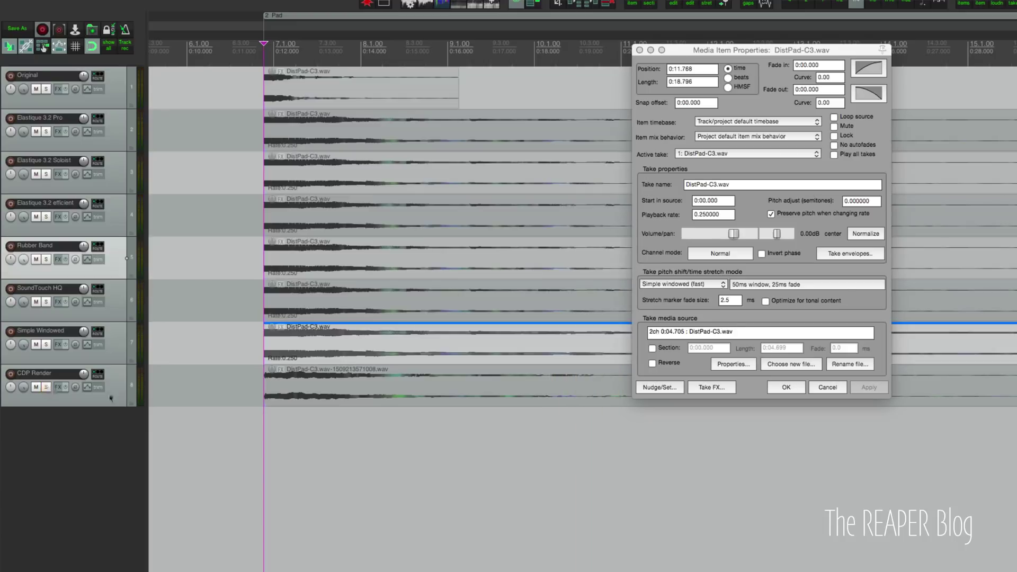
# - Solo the Original track, show its SEAL VOCALS item's properties, and play the unstretched vocal
pyautogui.scroll(-5, 339, 239)
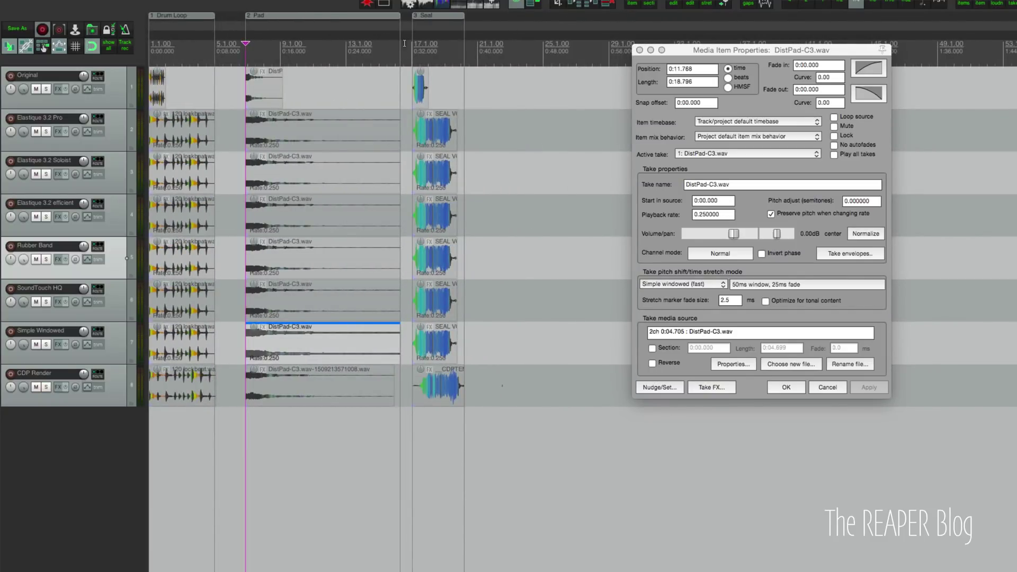
pyautogui.click(45, 89)
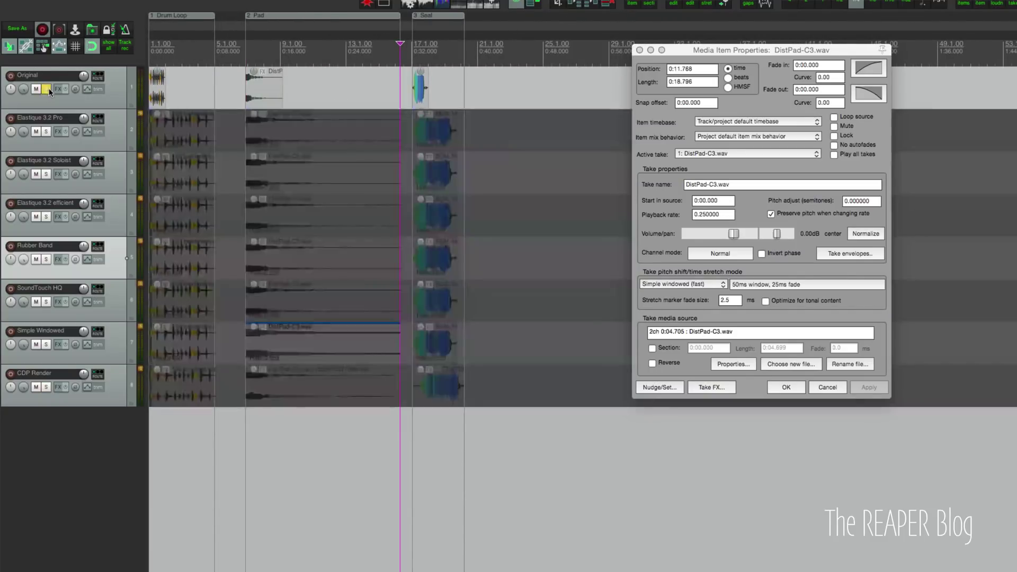
pyautogui.scroll(5, 293, 152)
pyautogui.hscroll(-5, 307, 158)
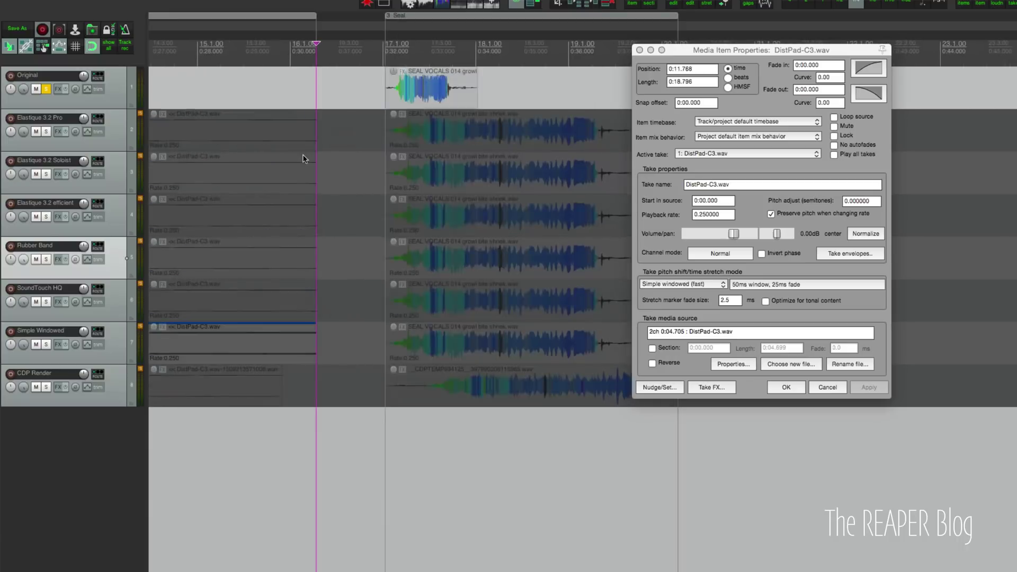
pyautogui.click(430, 93)
pyautogui.press('space')
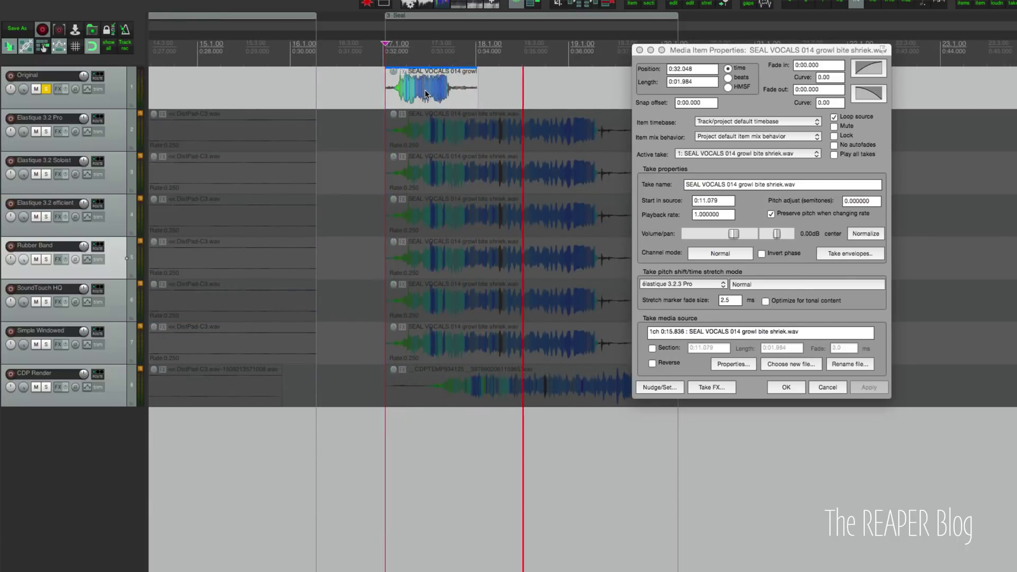
# - Solo the Elastique 3.2 Pro track, show its SEAL VOCALS item's properties, and play the stretched vocal
pyautogui.click(121, 142)
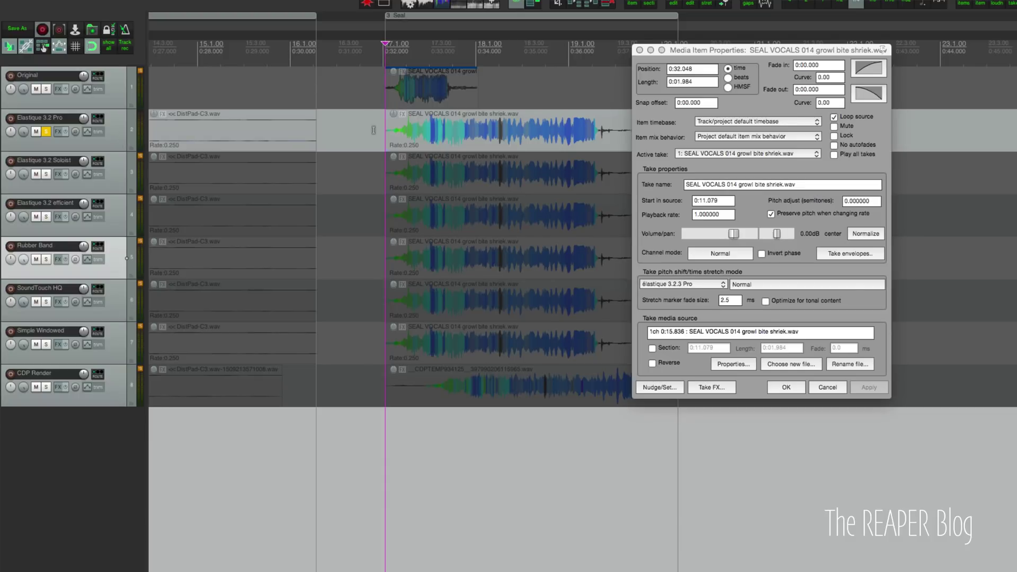
pyautogui.click(396, 135)
pyautogui.press('space')
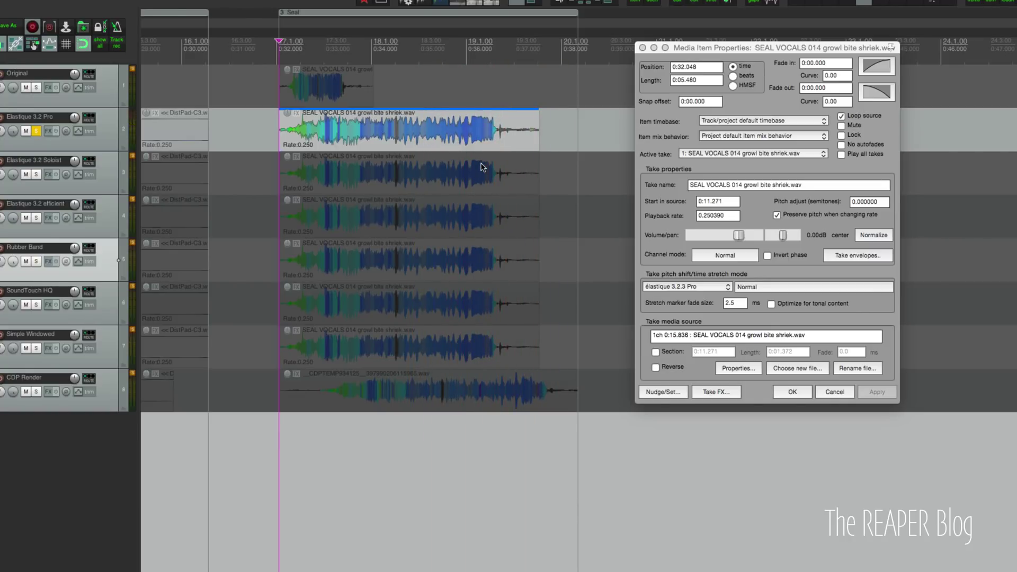
# - Solo the Elastique 3.2 Soloist track, show its SEAL VOCALS item's properties, and play the stretched vocal
pyautogui.click(483, 167)
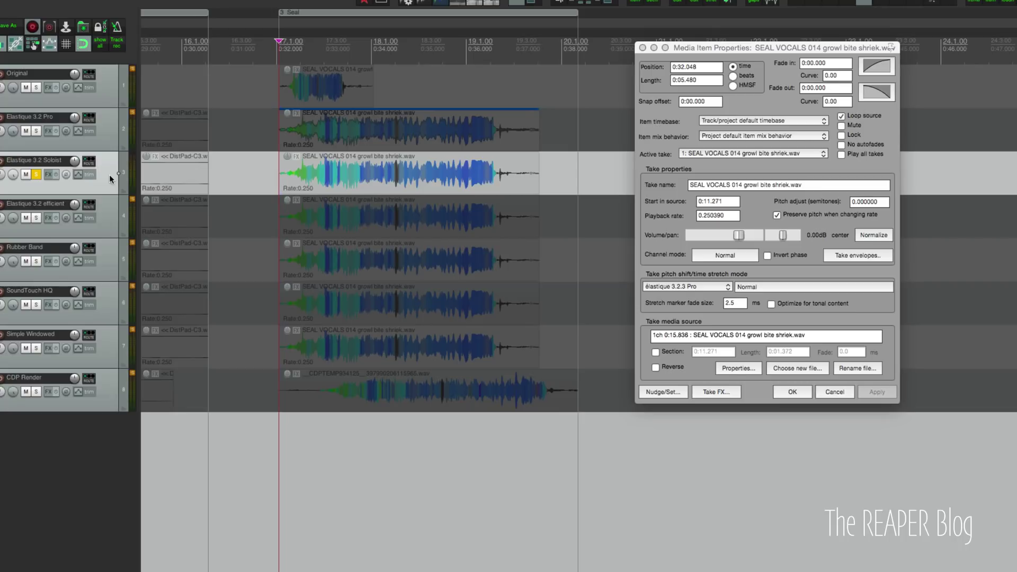
pyautogui.click(329, 168)
pyautogui.press('space')
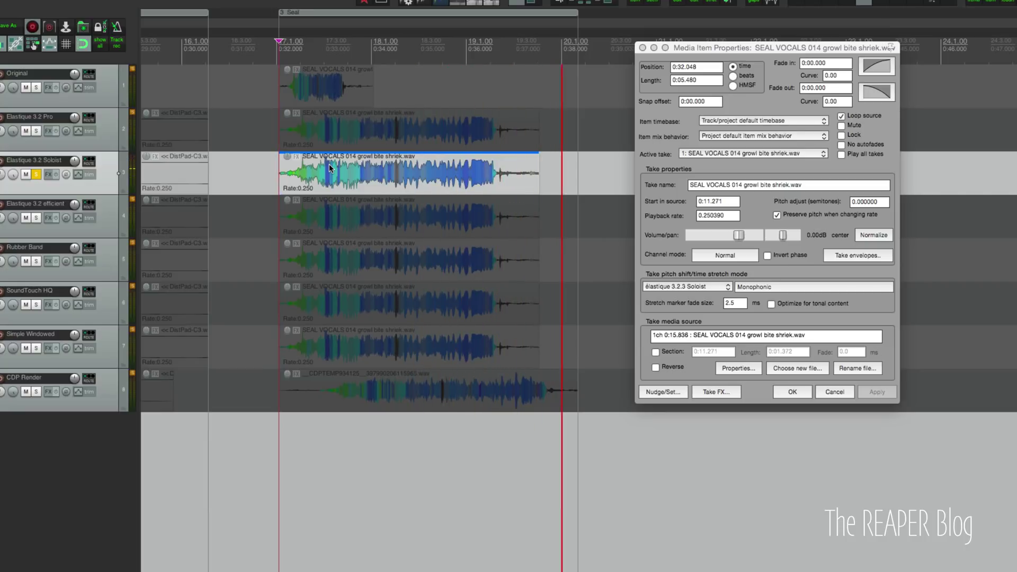
# - Solo the Elastique 3.2 efficient track, show its SEAL VOCALS item's properties, and play the stretched vocal
pyautogui.click(36, 218)
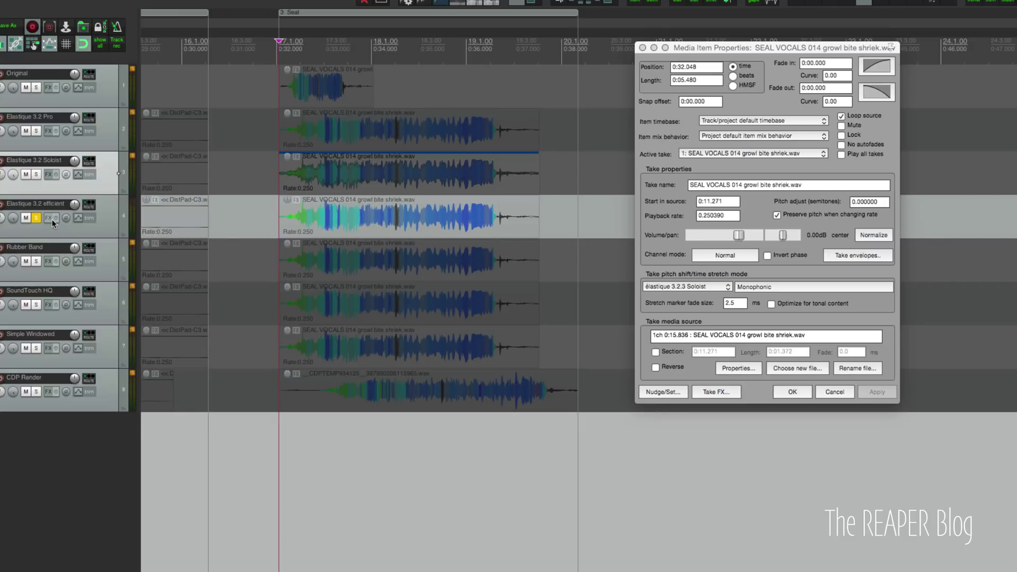
pyautogui.click(301, 228)
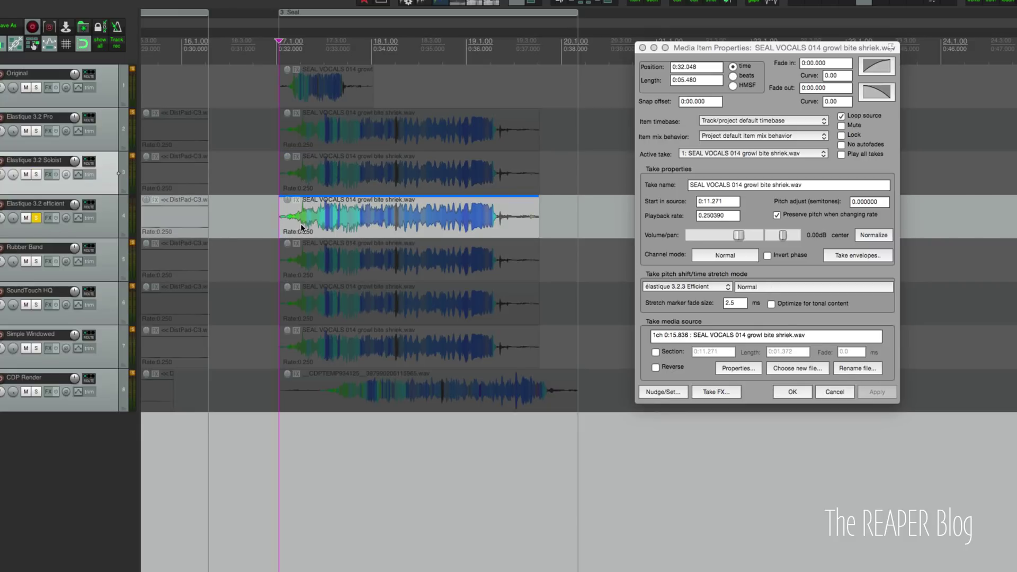
pyautogui.press('space')
# - Solo the Rubber Band track, show its SEAL VOCALS item's properties, and play the stretched vocal
pyautogui.click(65, 275)
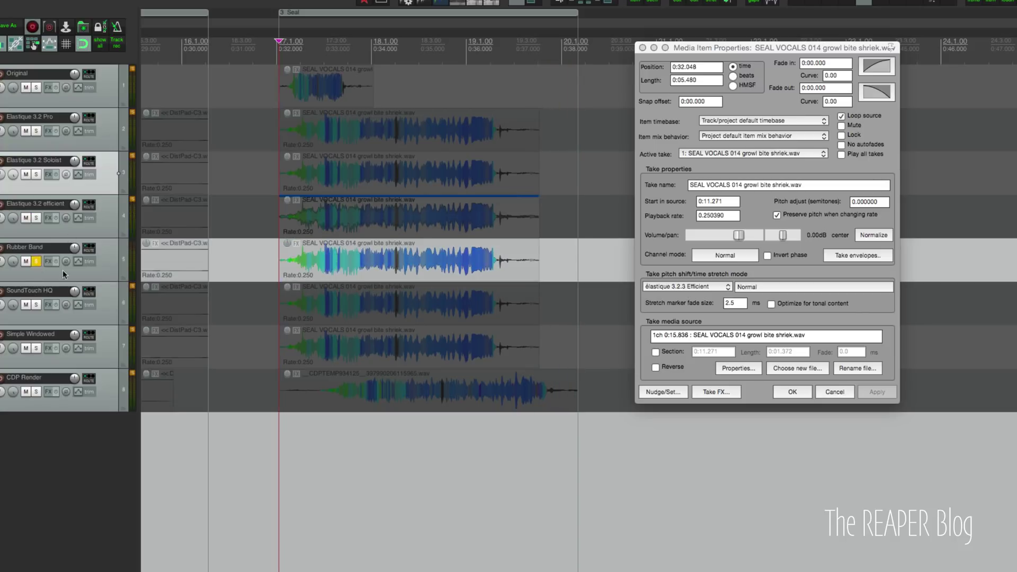
pyautogui.click(283, 266)
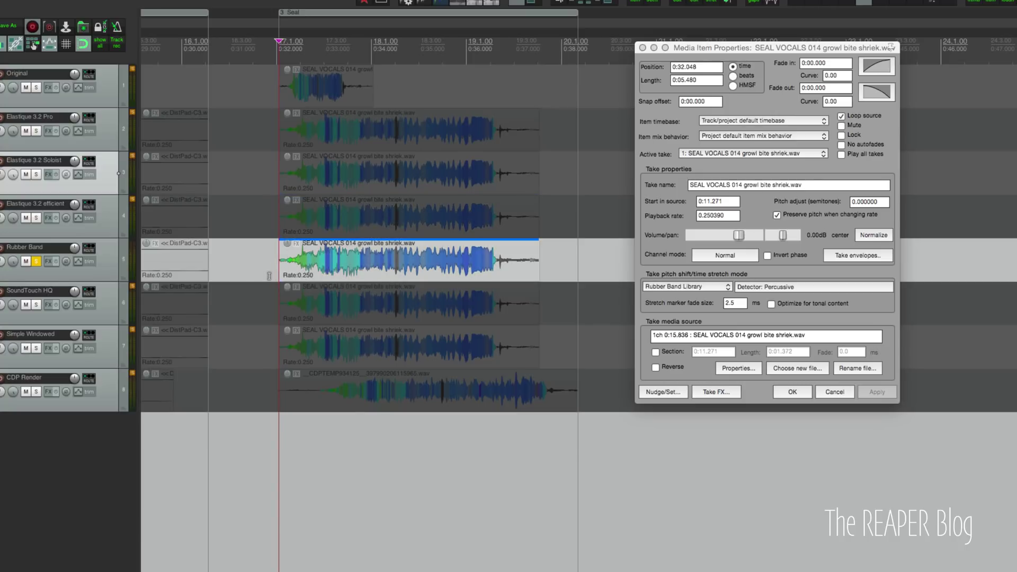
pyautogui.press('space')
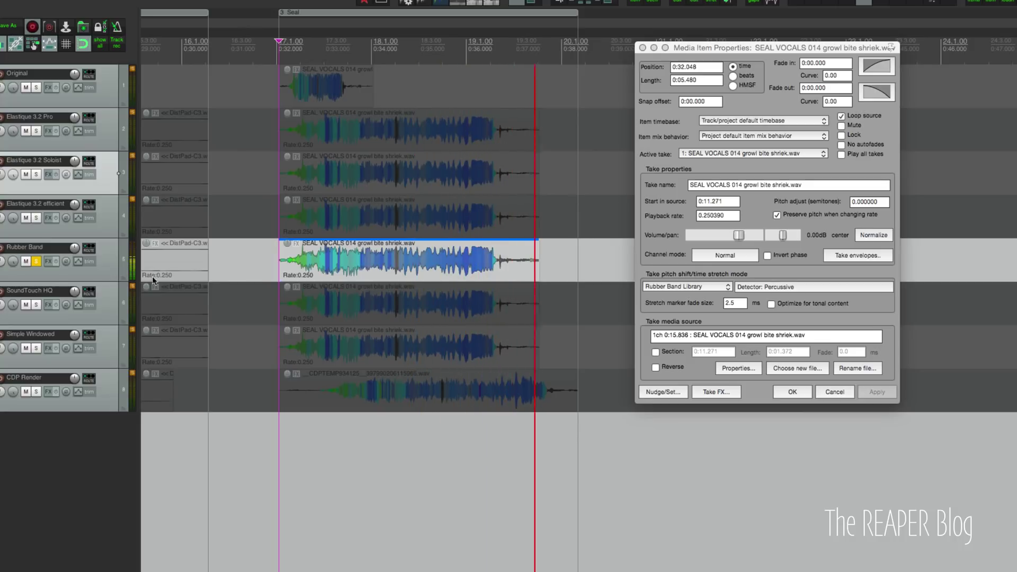
pyautogui.press('space')
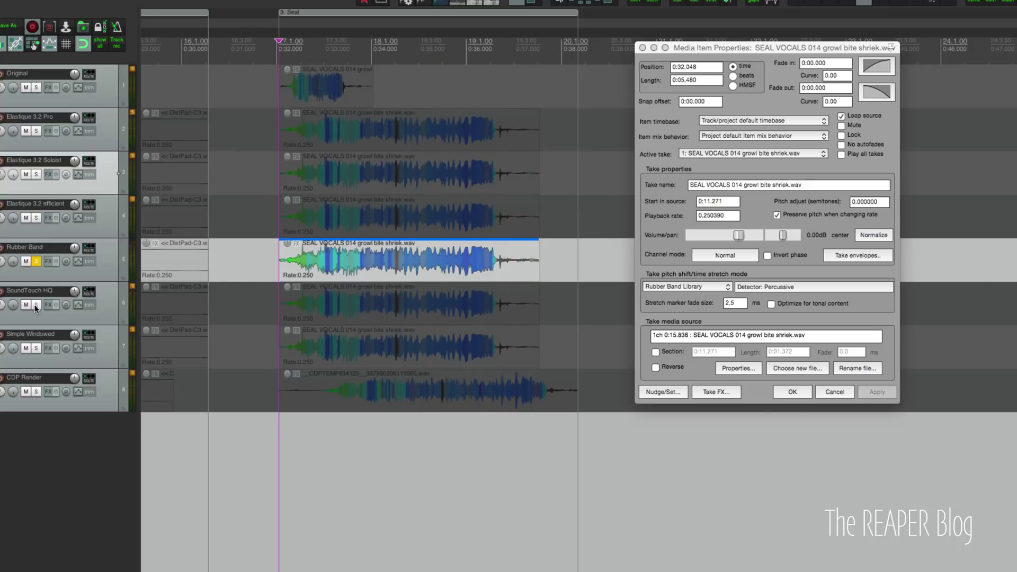
# - Solo the SoundTouch HQ track, show its SEAL VOCALS item's properties, and play the stretched vocal
pyautogui.click(36, 307)
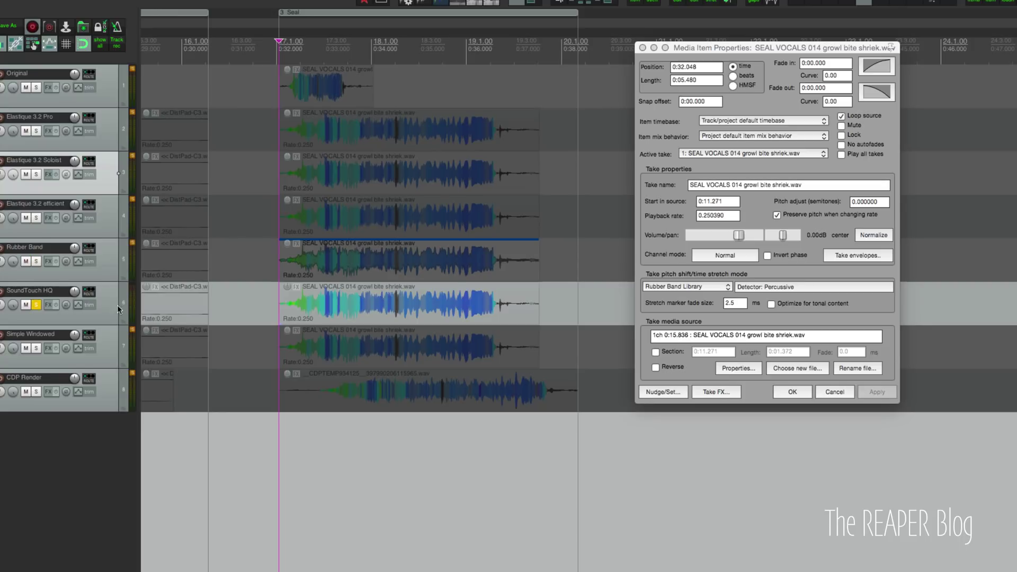
pyautogui.click(280, 313)
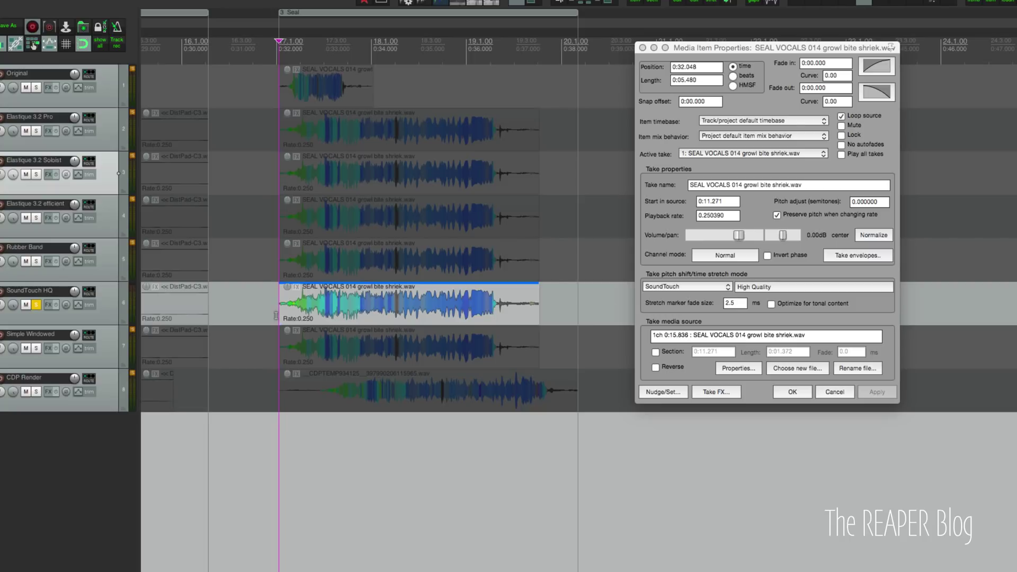
pyautogui.press('space')
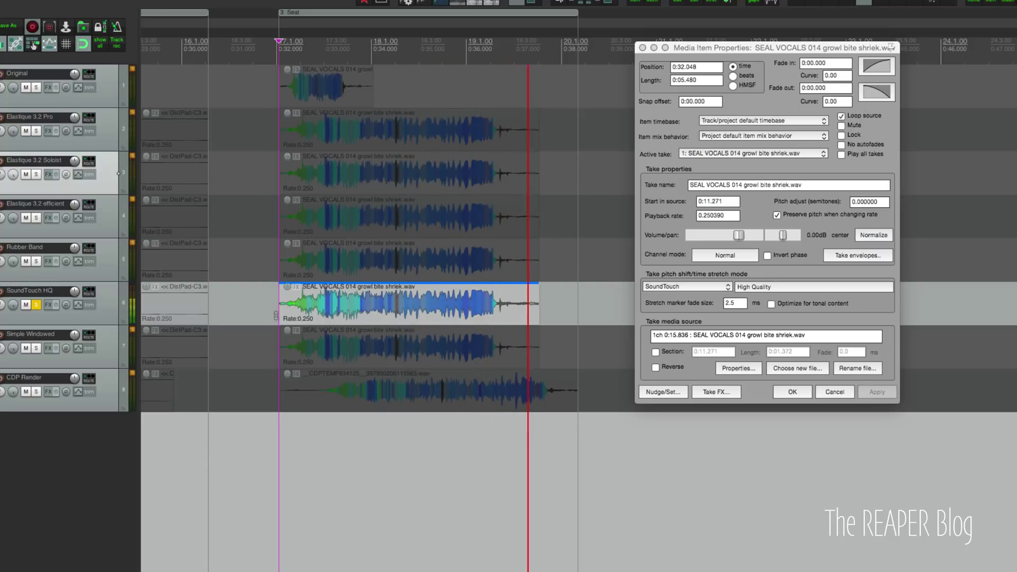
# - Stop the current playback, solo the Simple Windowed track, and play its stretched SEAL VOCALS item
pyautogui.press('space')
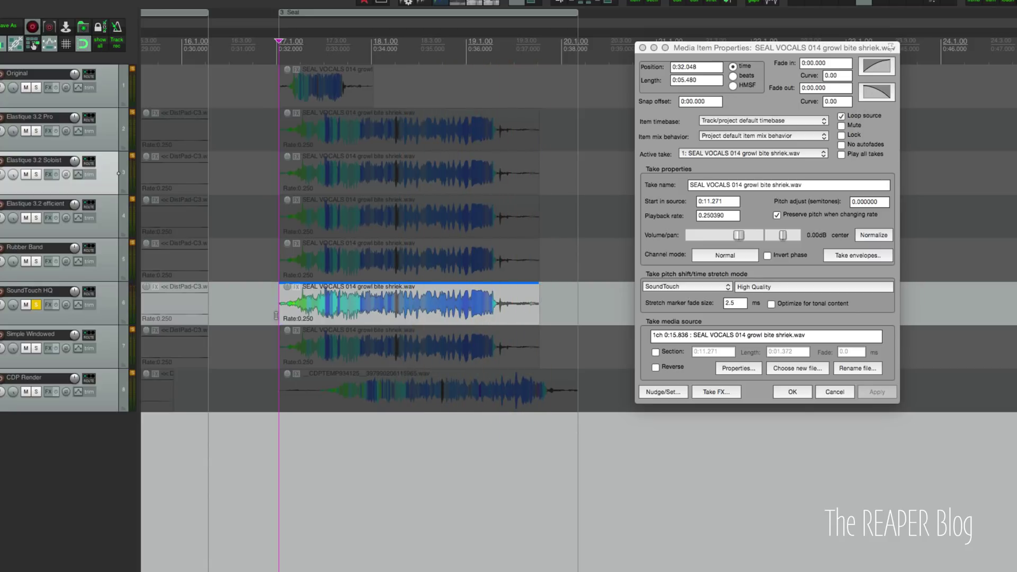
pyautogui.click(36, 350)
pyautogui.click(36, 350)
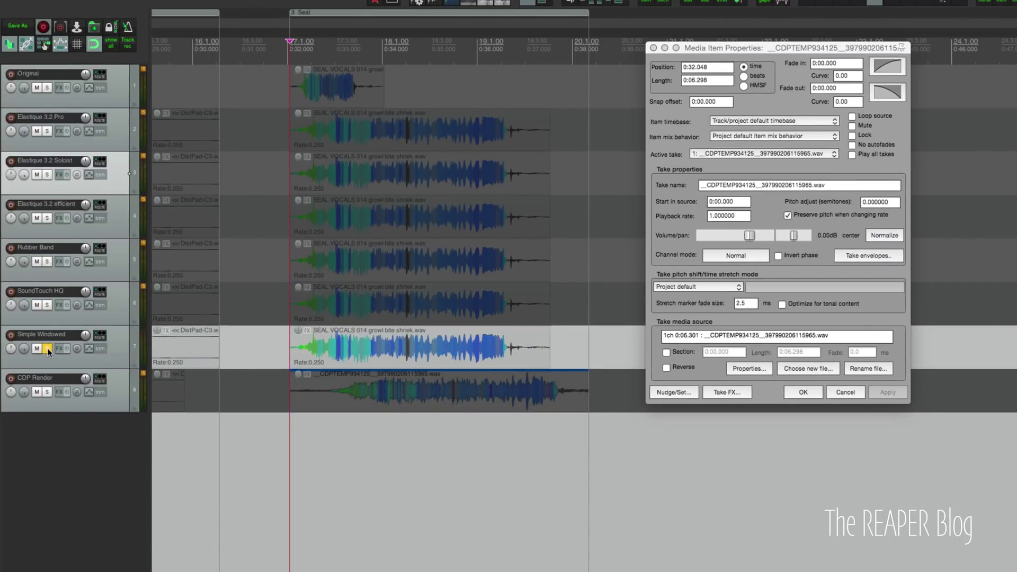
pyautogui.press('space')
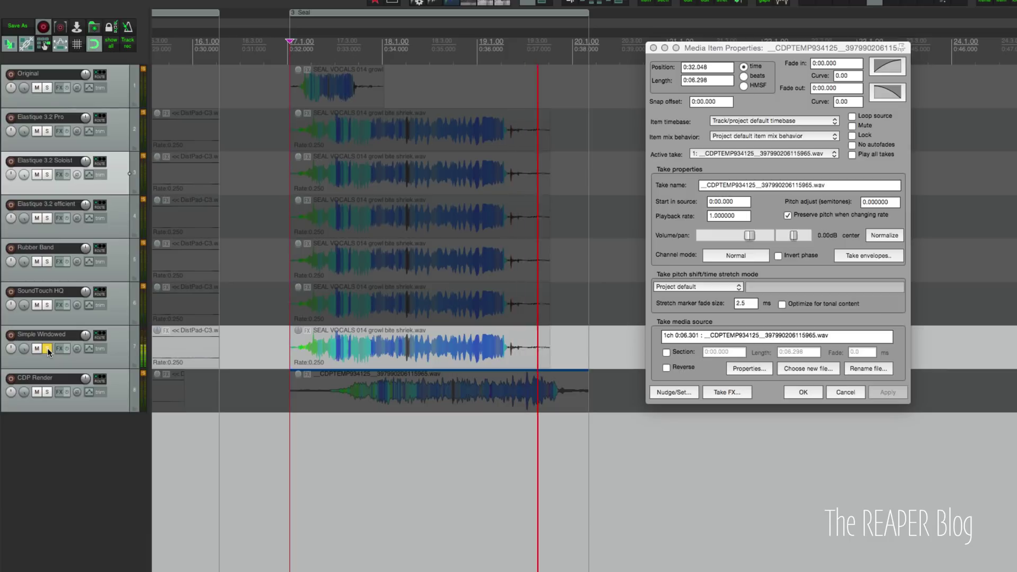
pyautogui.press('space')
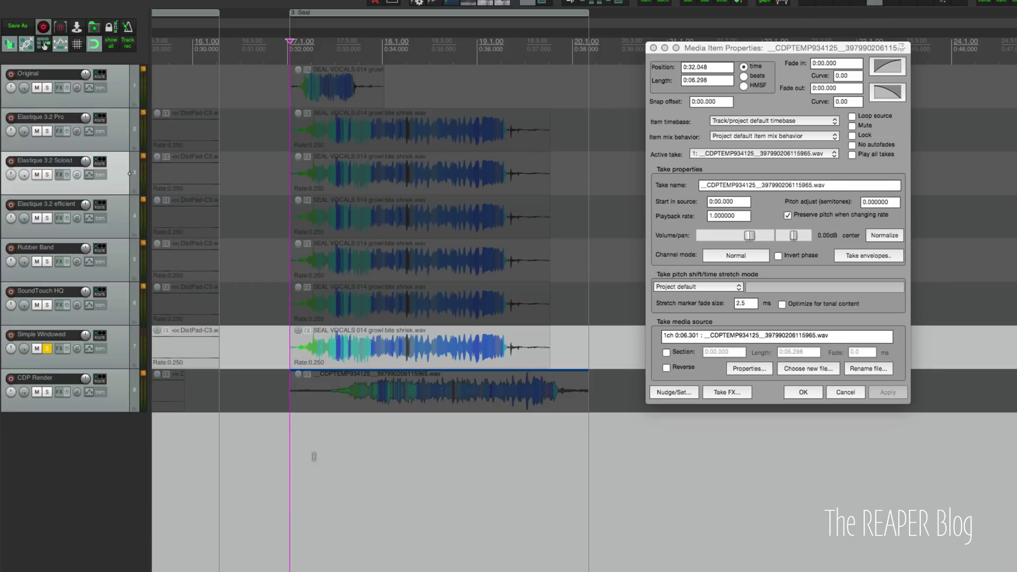
# - Solo the CDP Render track and play its rendered vocal item
pyautogui.click(46, 392)
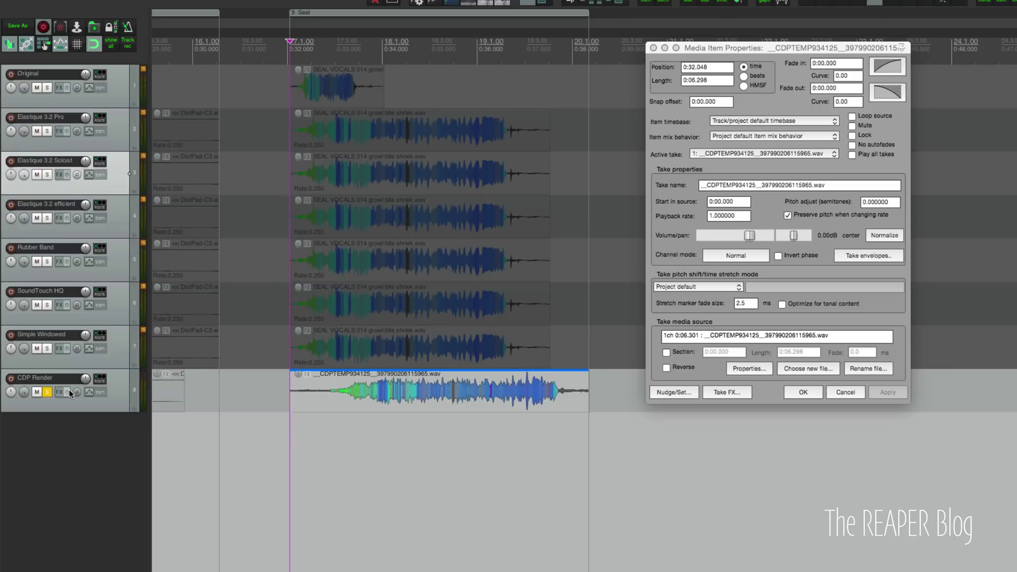
pyautogui.press('space')
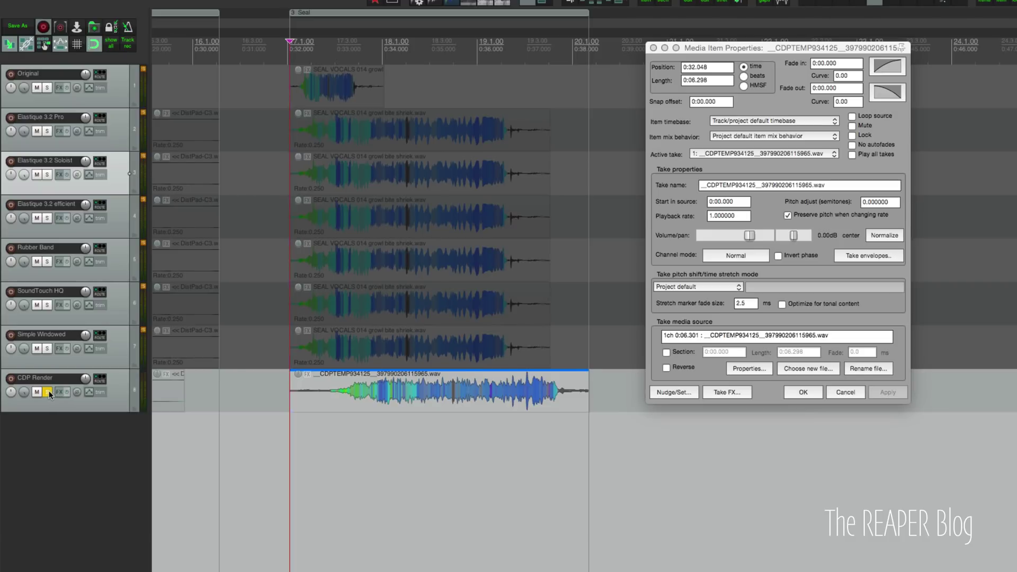
# - Unsolo the CDP Render track and close the media item properties
pyautogui.click(47, 392)
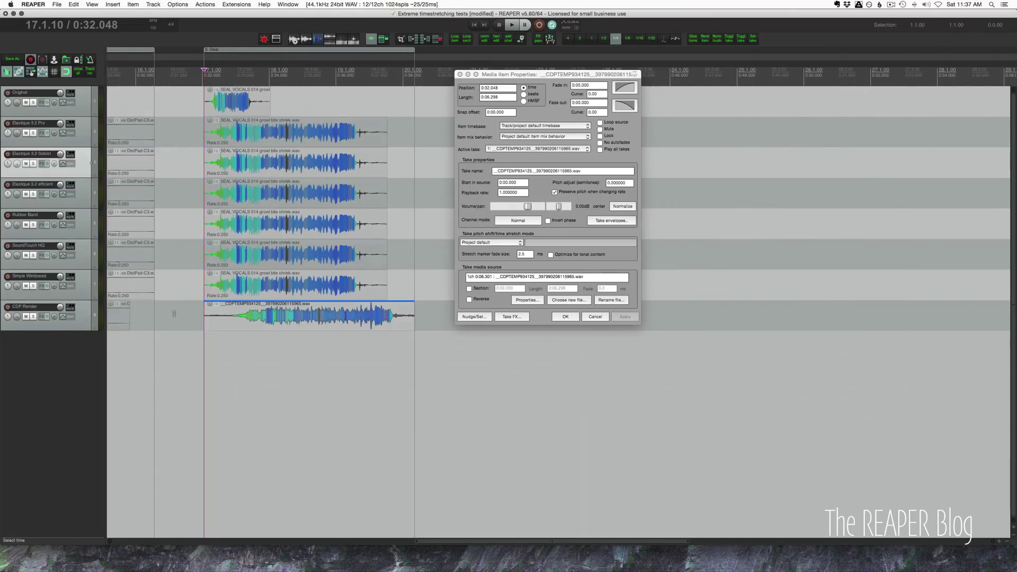
pyautogui.scroll(-5, 174, 313)
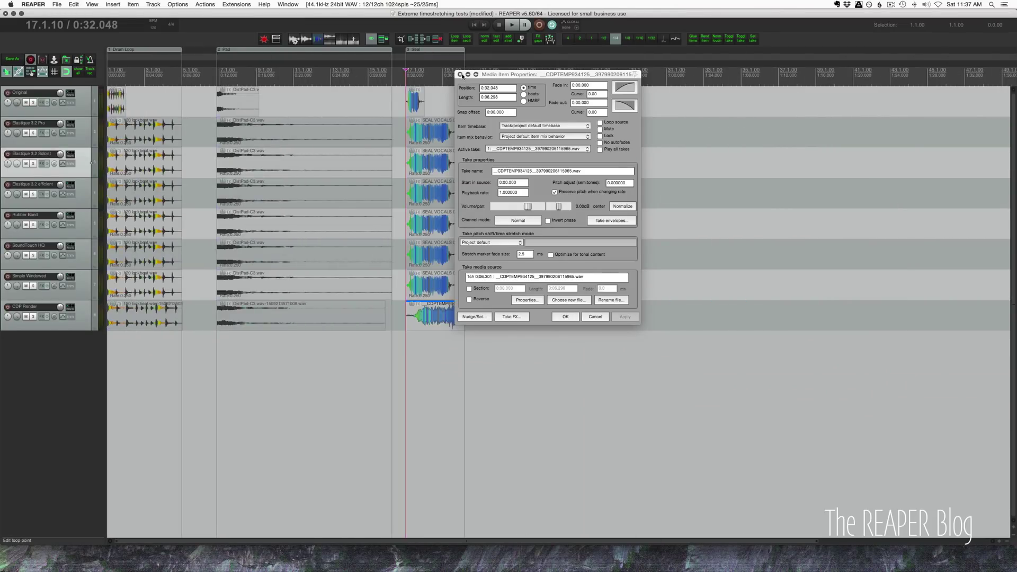
pyautogui.click(460, 74)
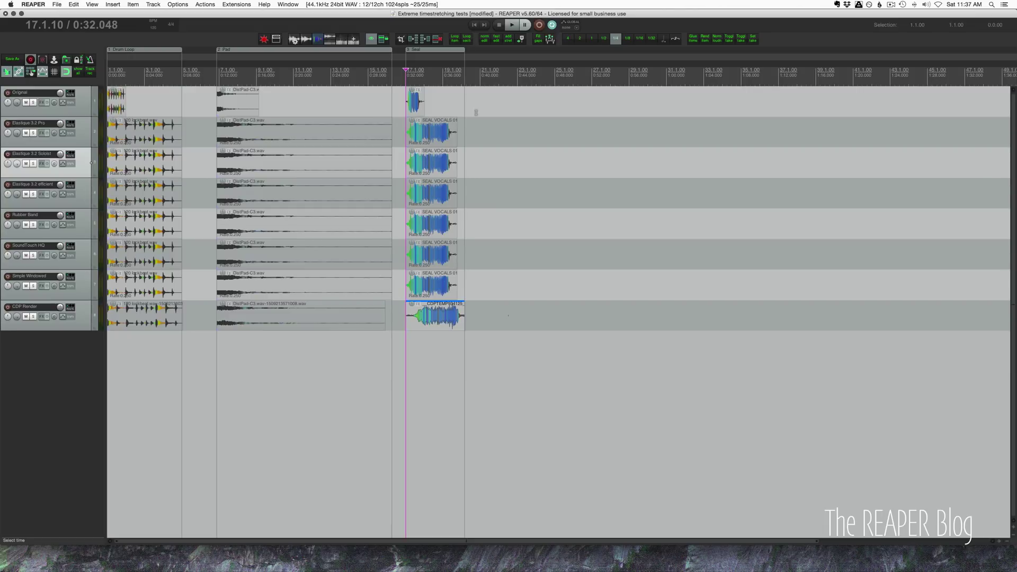